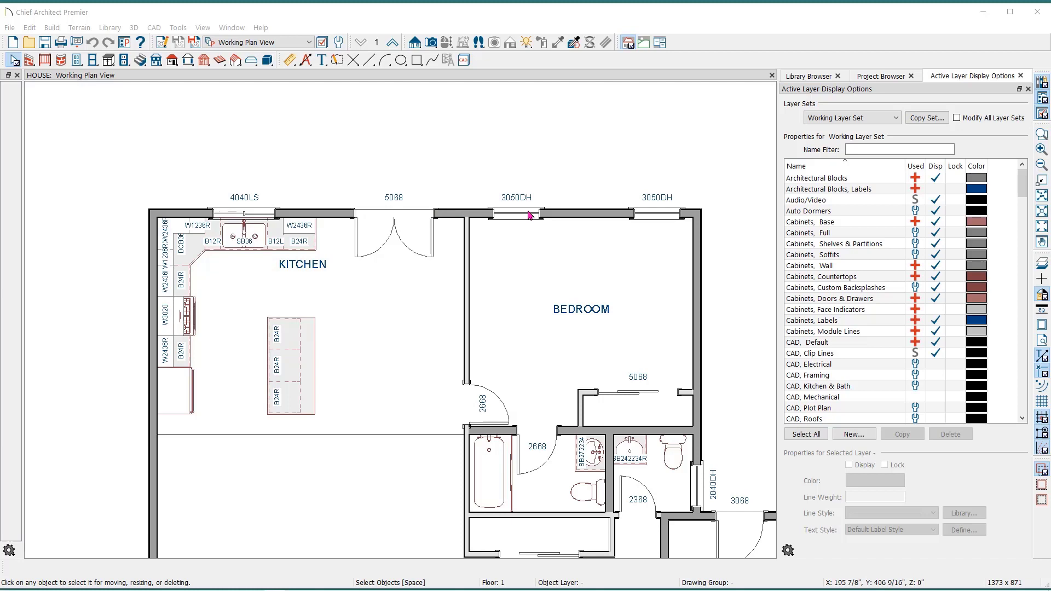
Widen the bedroom window and replace its 3050DH label with a custom 36X48 label
click(518, 214)
mouse_move(543, 214)
mouse_down()
mouse_move(558, 214)
mouse_move(541, 215)
mouse_up()
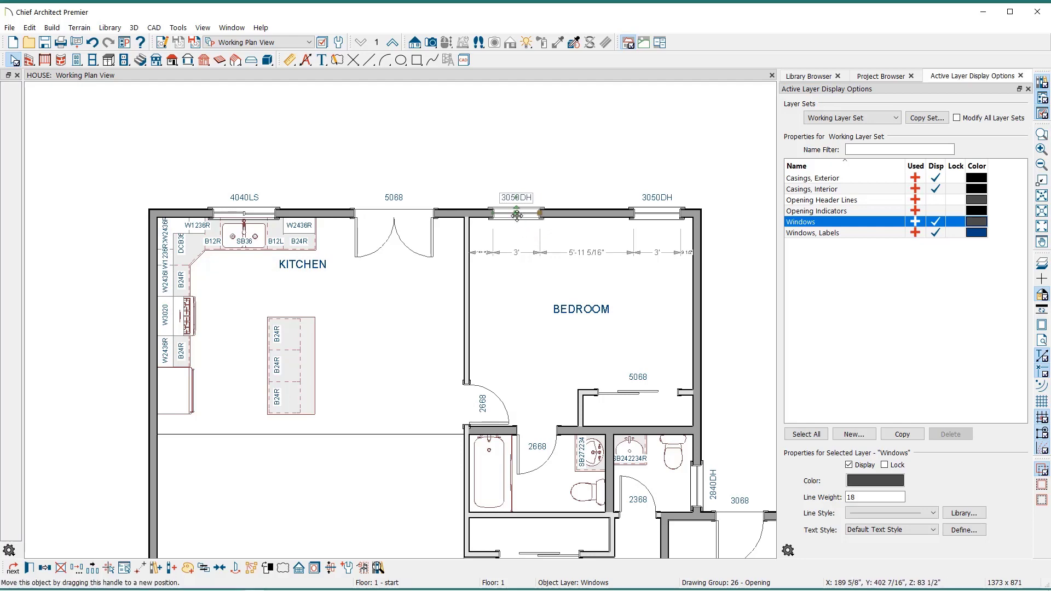
double_click(517, 215)
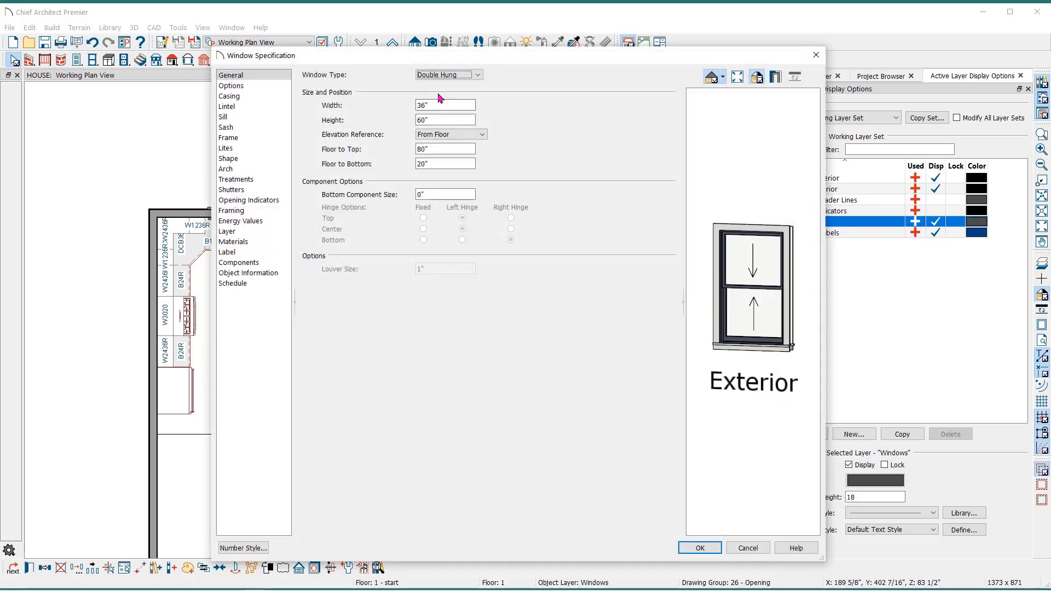
click(242, 253)
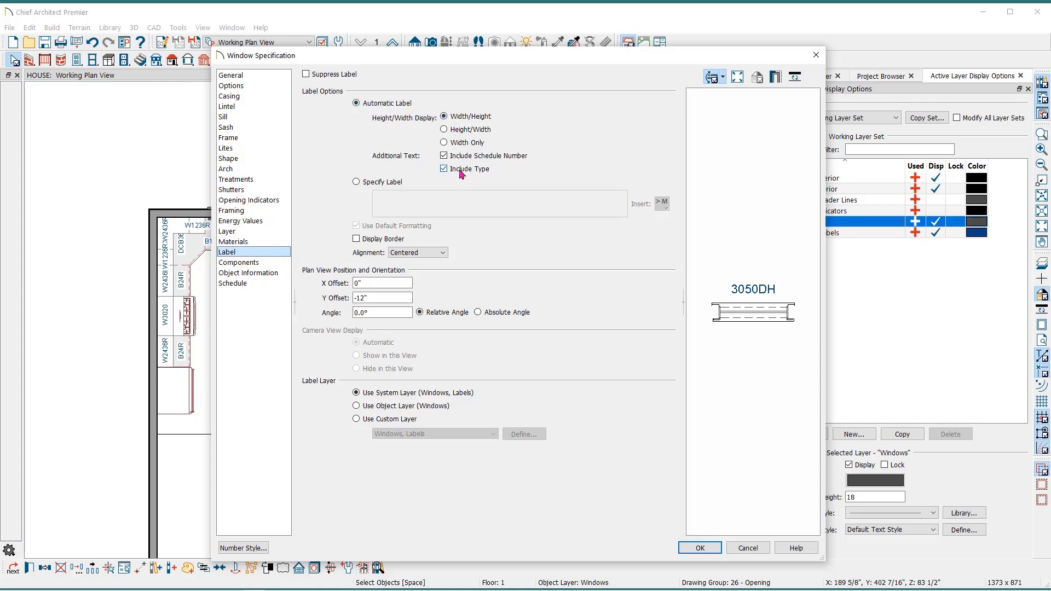
click(355, 182)
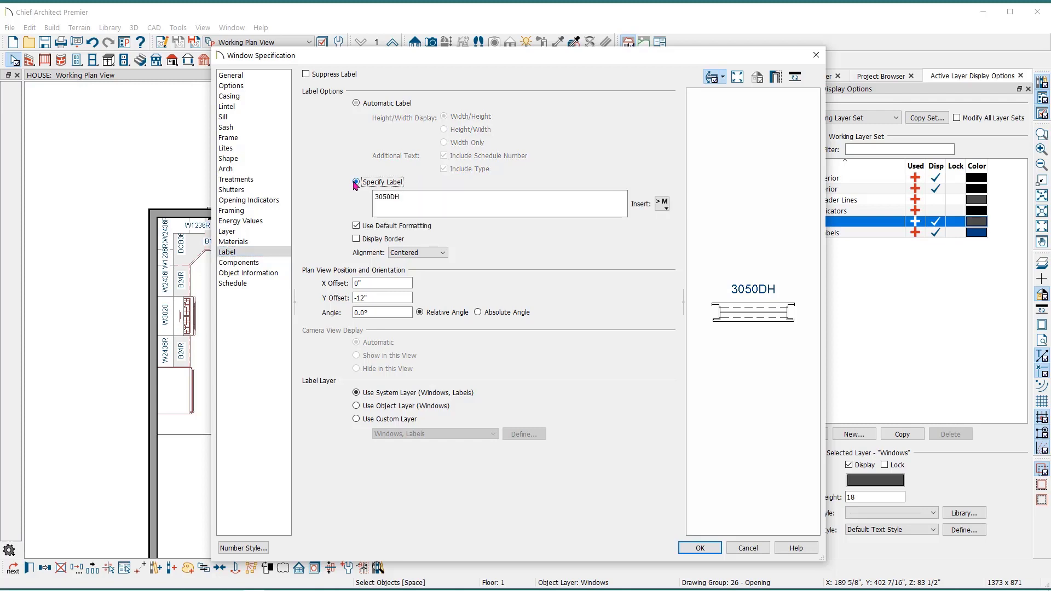
double_click(405, 197)
text(36X4)
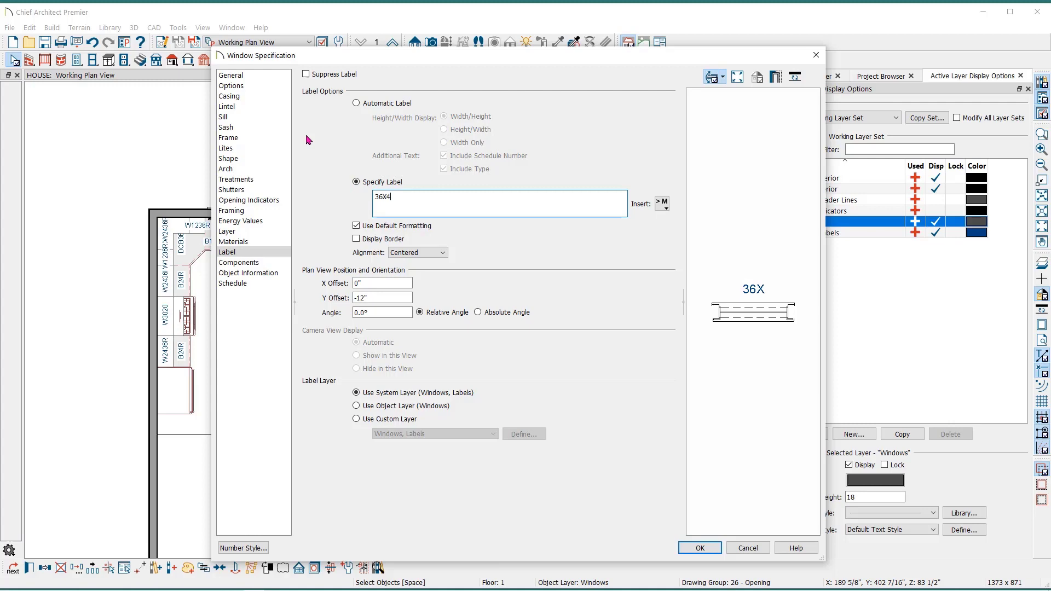
text(8)
click(697, 552)
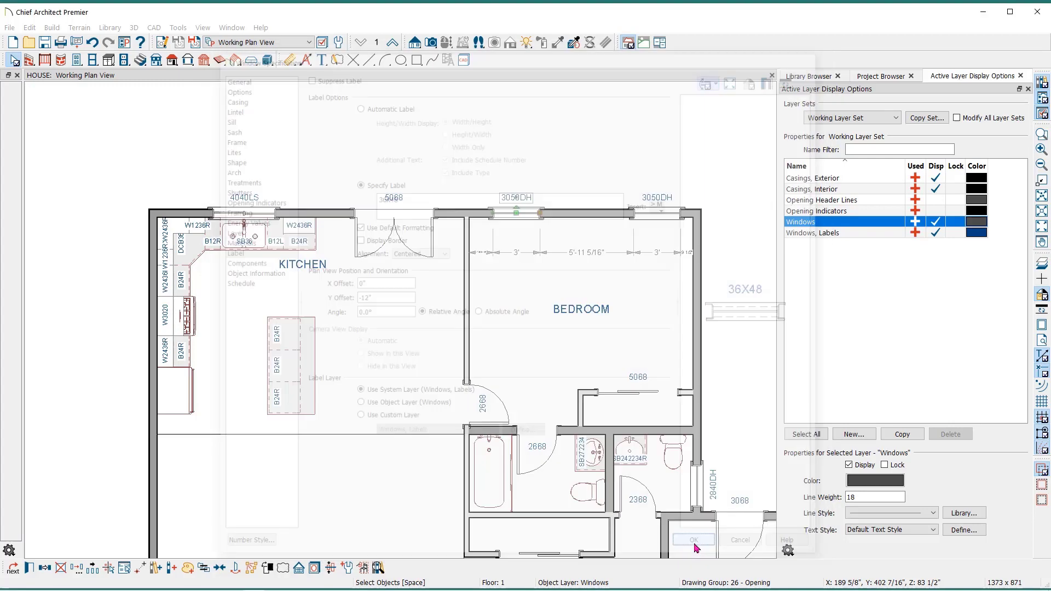
click(592, 241)
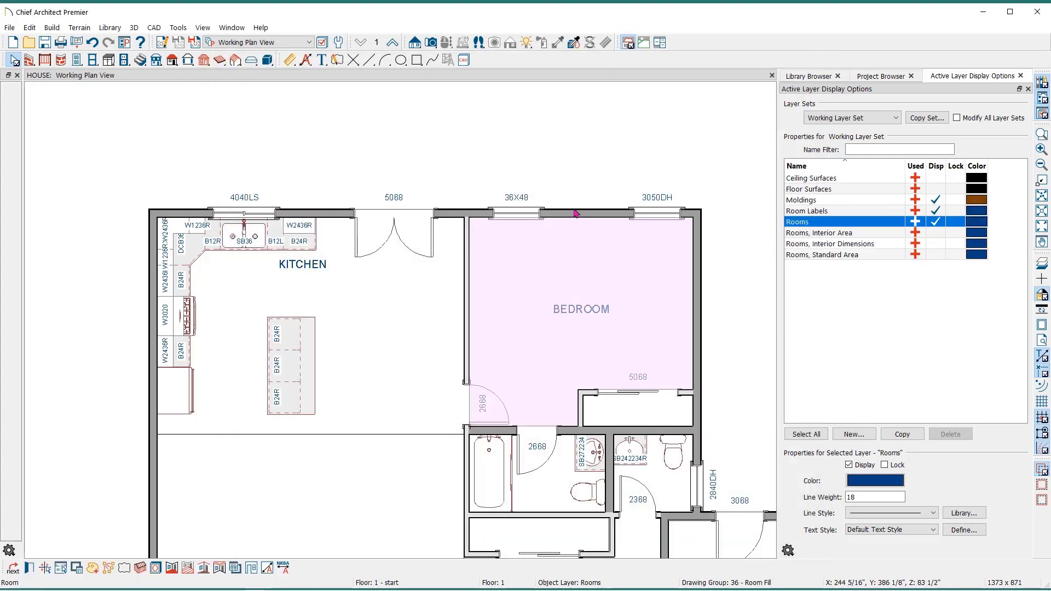
click(570, 195)
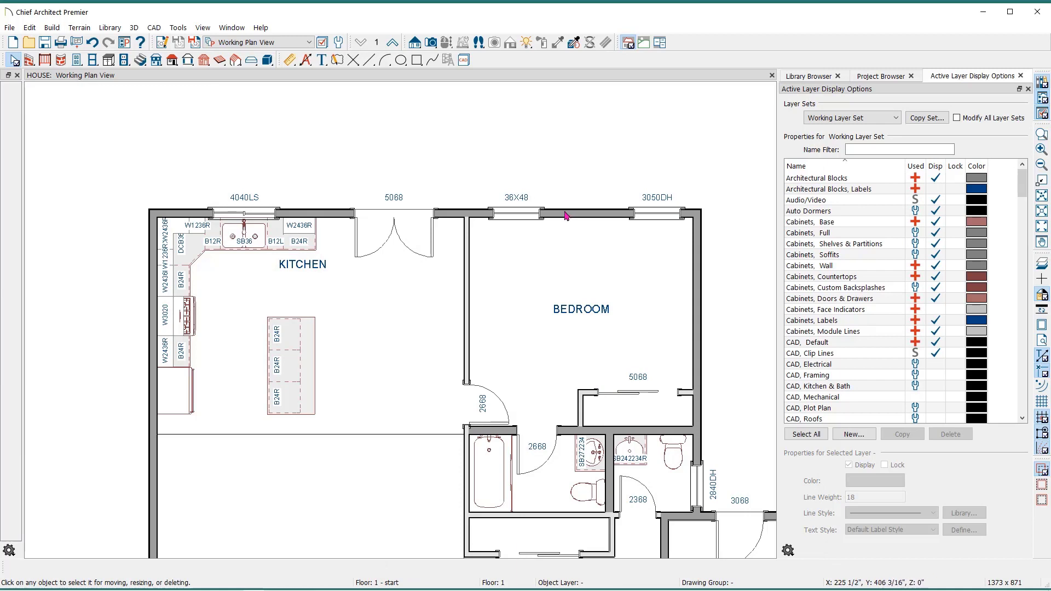
click(535, 215)
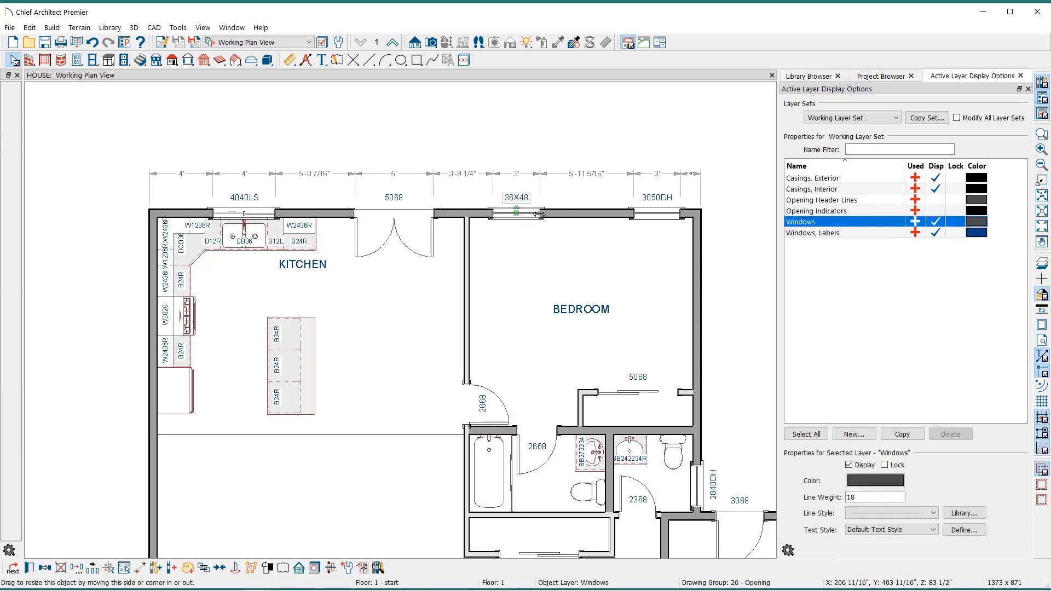
drag(535, 215, 569, 214)
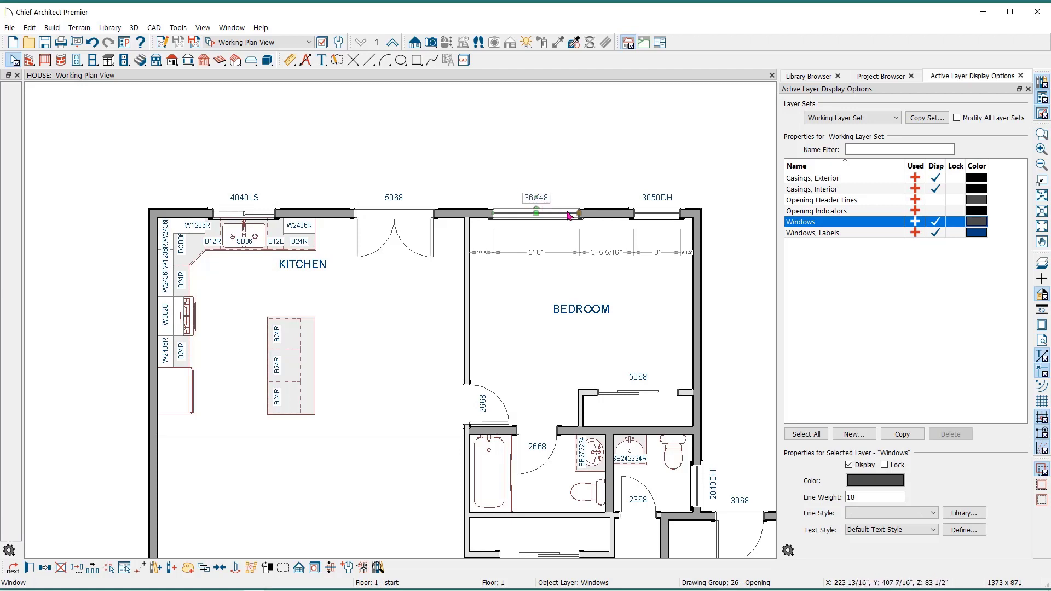
drag(580, 214, 541, 213)
click(527, 221)
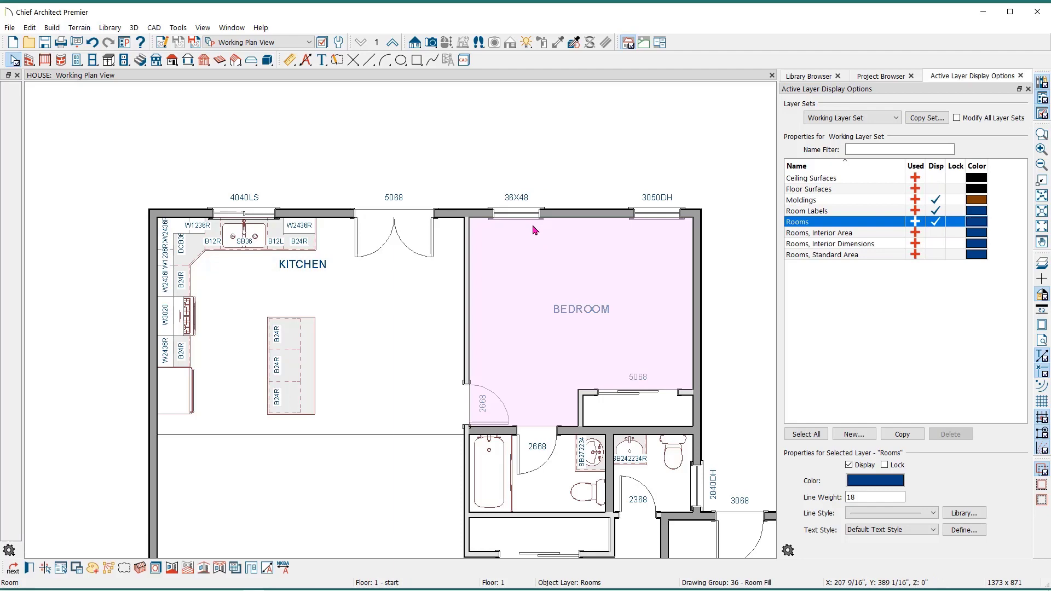
click(524, 218)
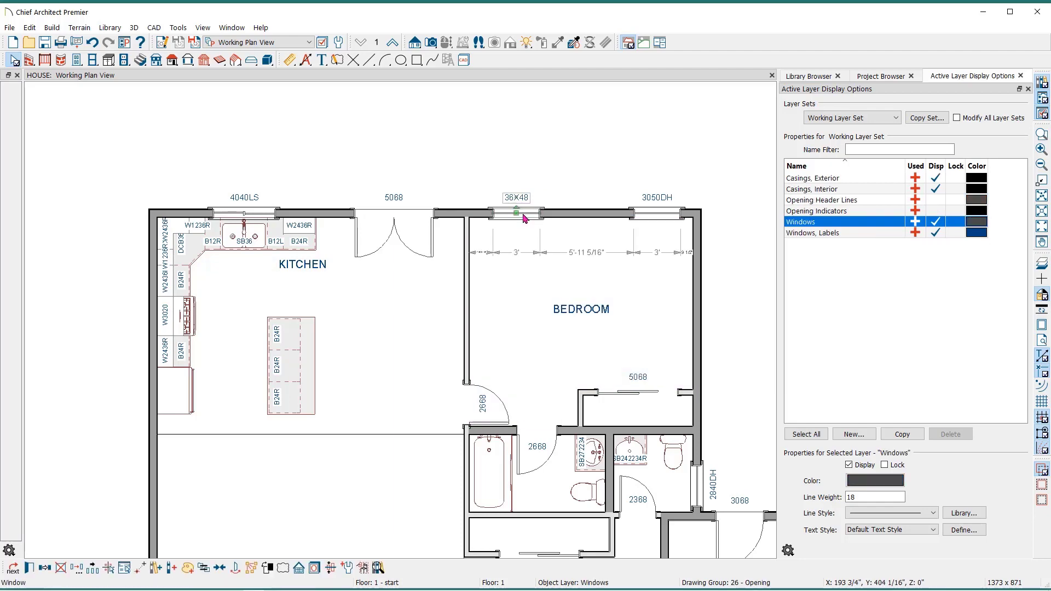
Clear the 36X48 text from the bedroom window's custom label
double_click(524, 218)
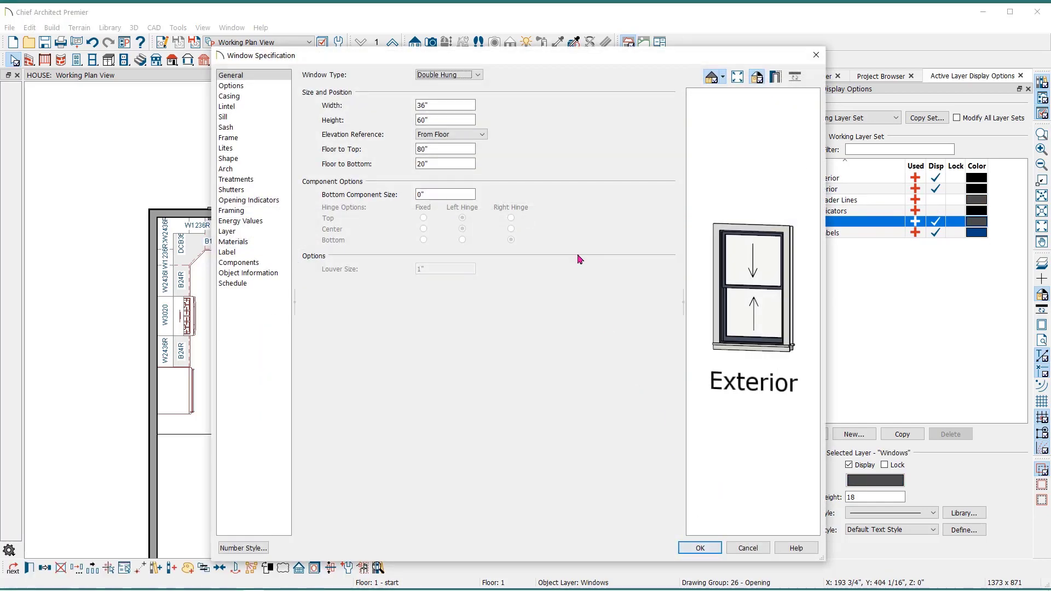
click(229, 252)
drag(481, 200, 340, 195)
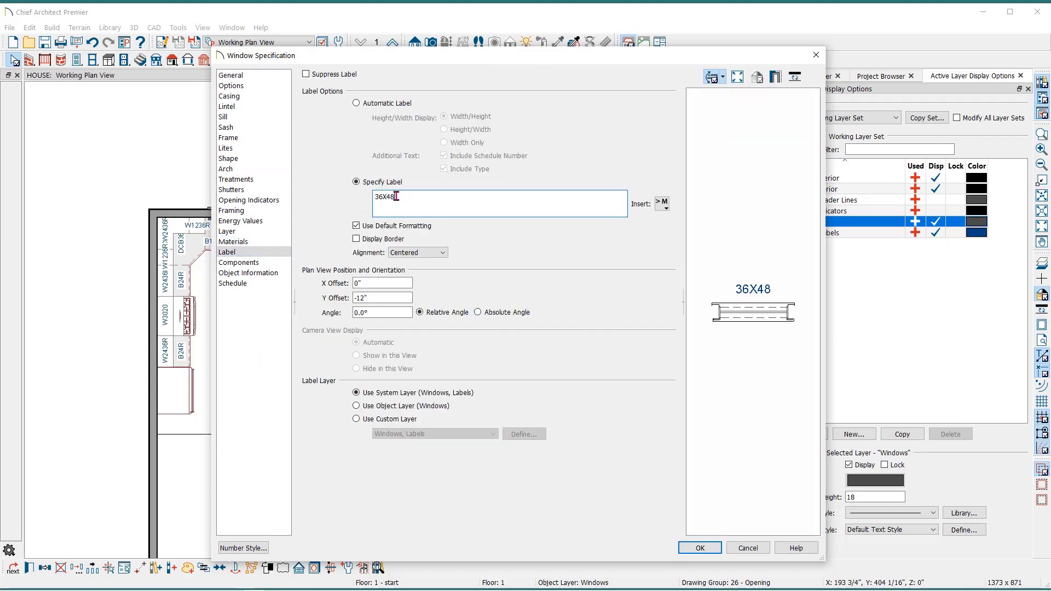
key(BackSpace)
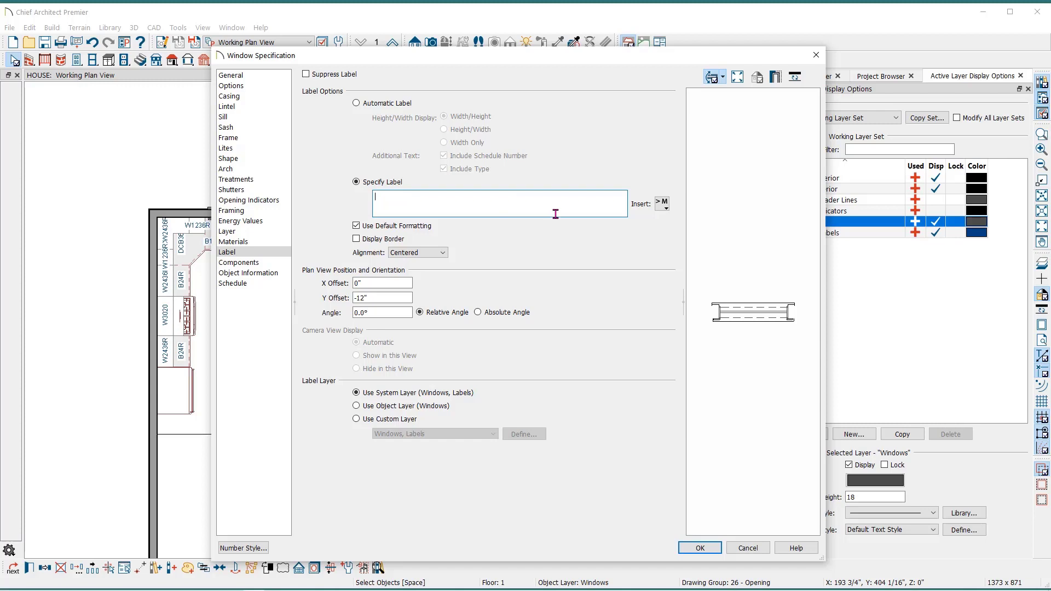
Build the label from %width%, x, %height% and %type_code% macros, previewing 36" X 60" DH
click(663, 205)
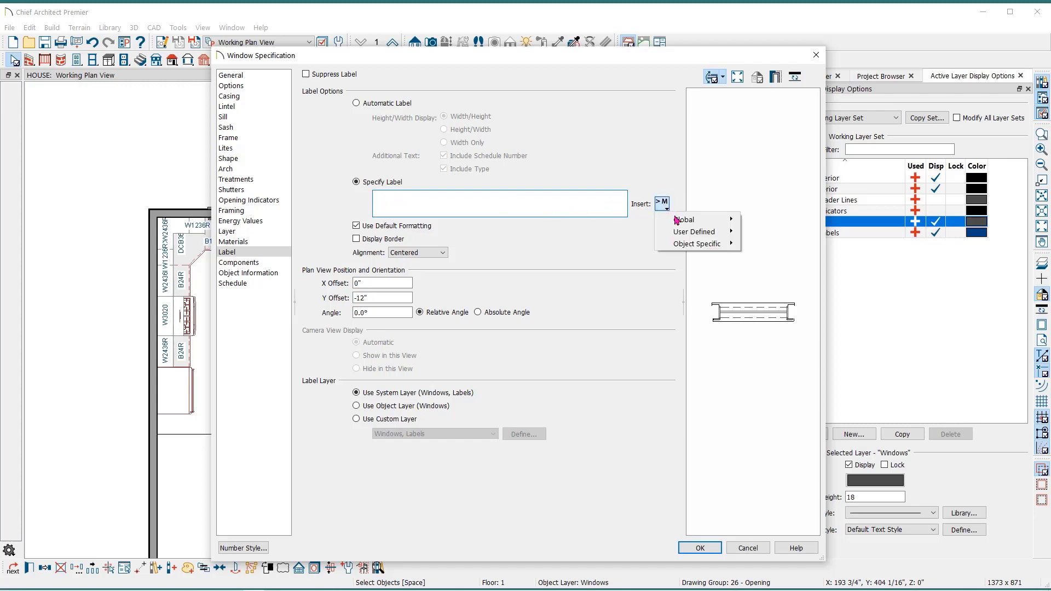
mouse_move(696, 244)
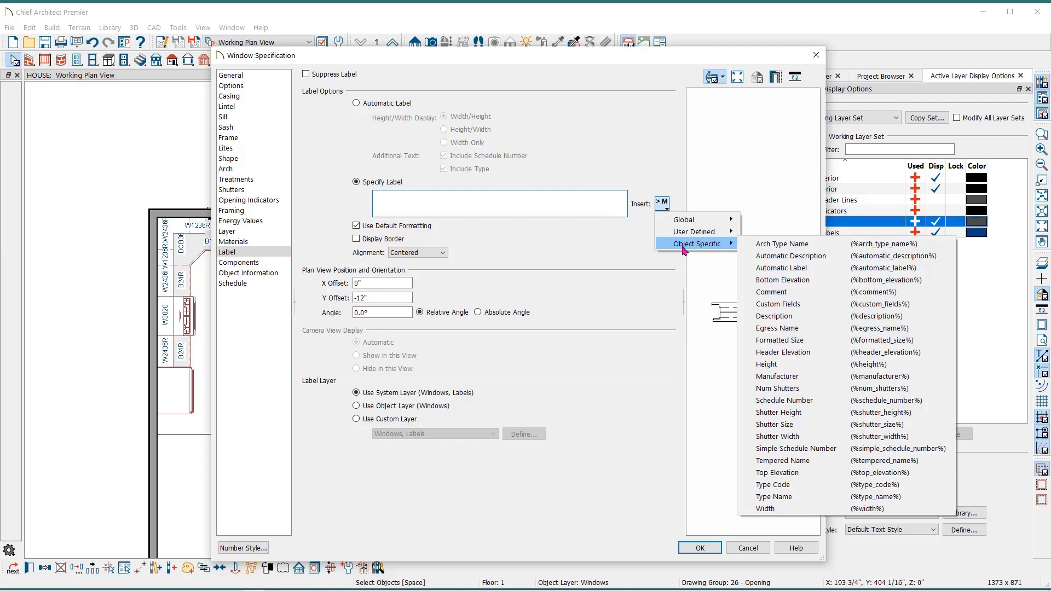
click(761, 509)
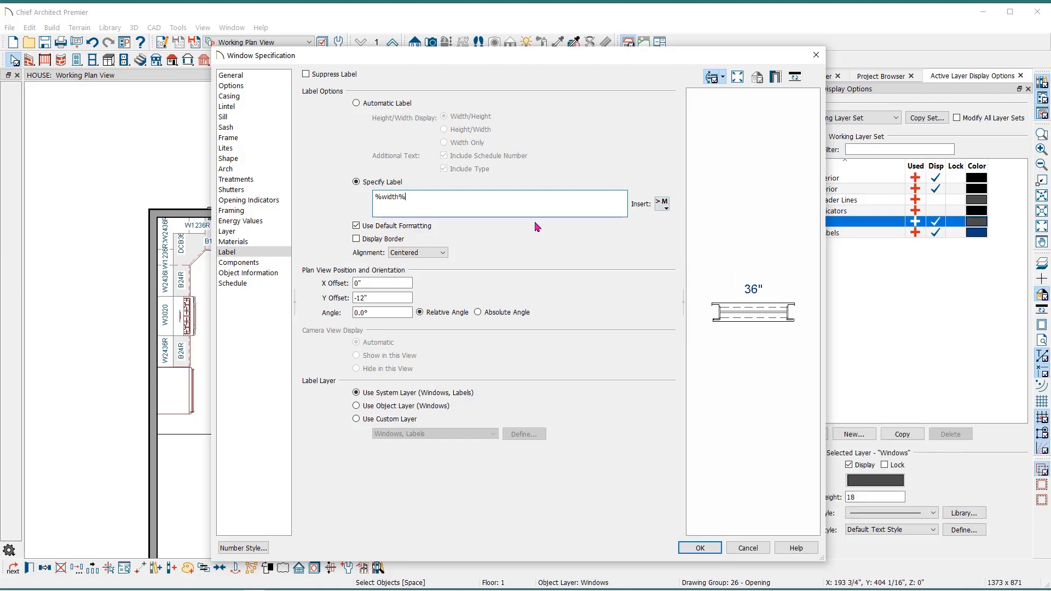
text( x)
click(662, 203)
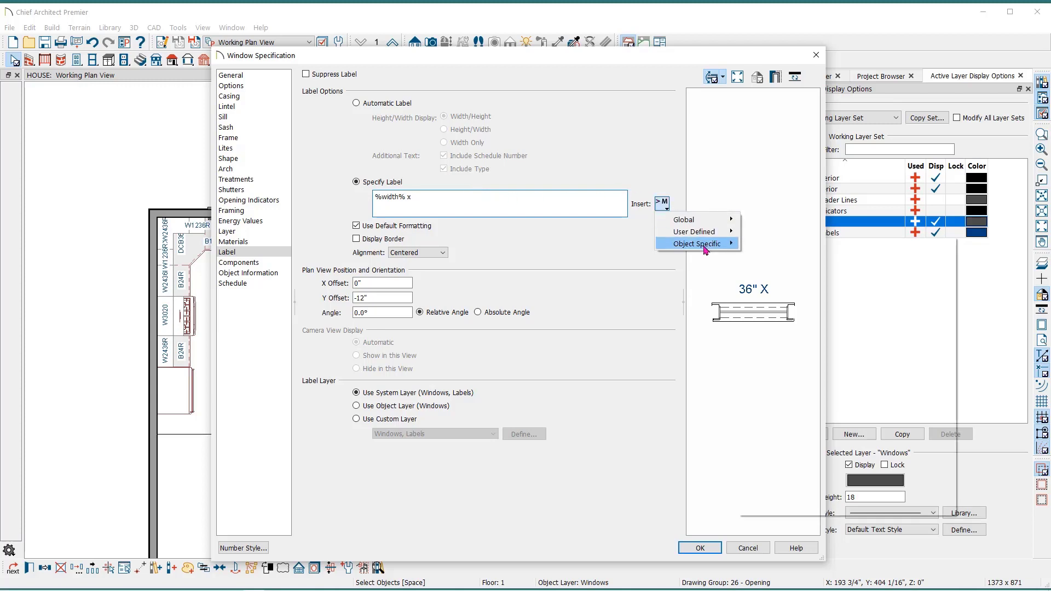
click(767, 365)
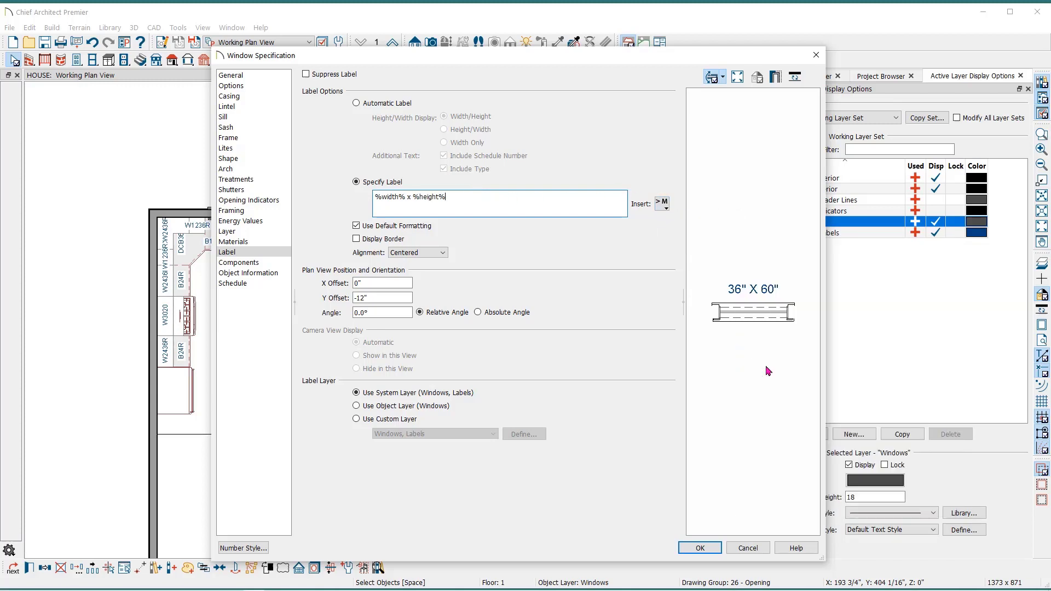
click(662, 204)
mouse_move(696, 245)
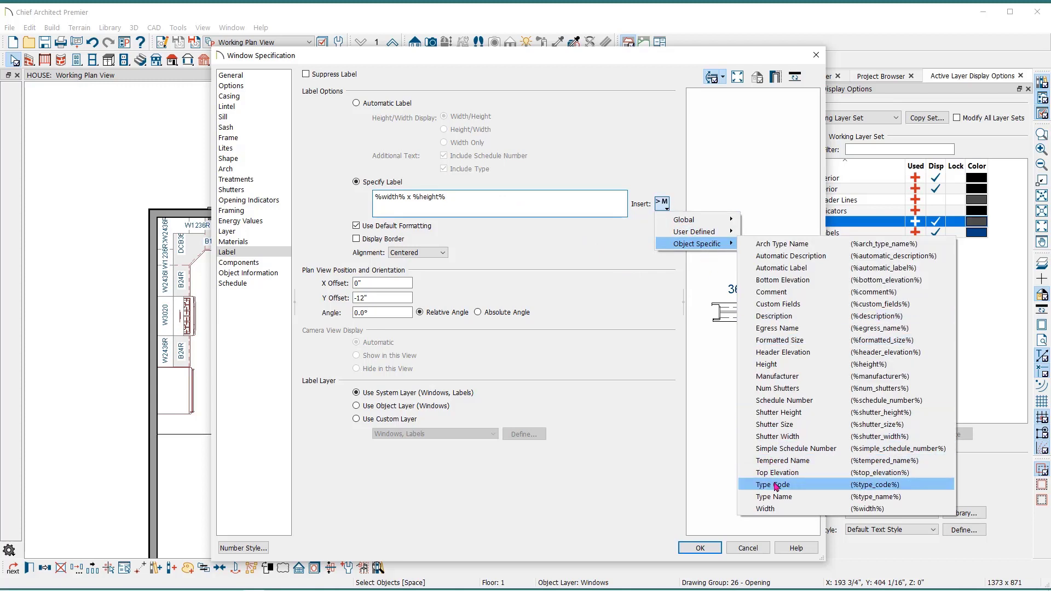
click(772, 485)
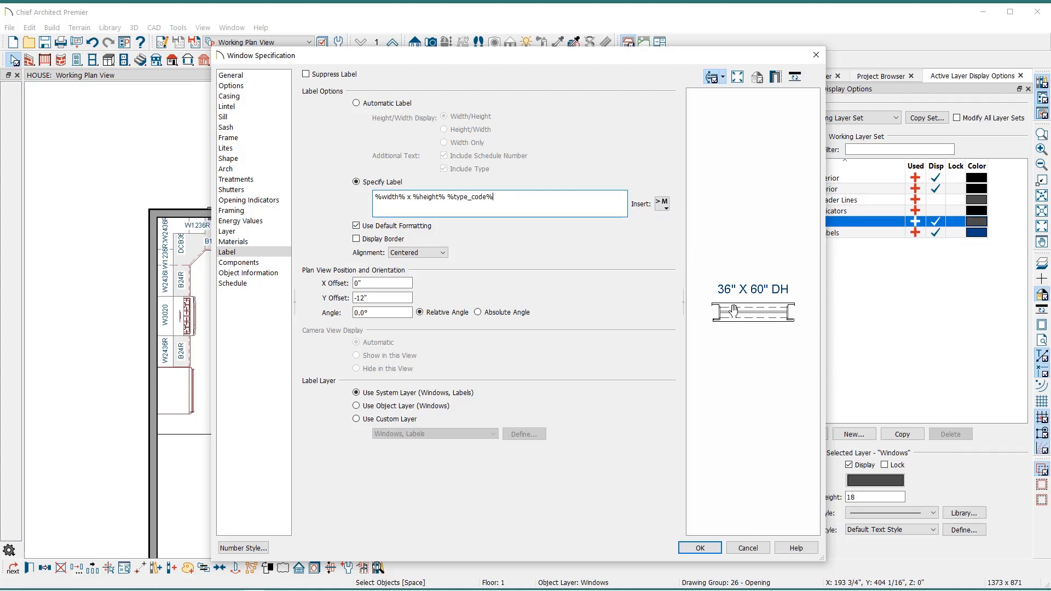
Apply the macro label, widen the window, and make it Left Sliding, reading 59" X 60" LS
click(710, 547)
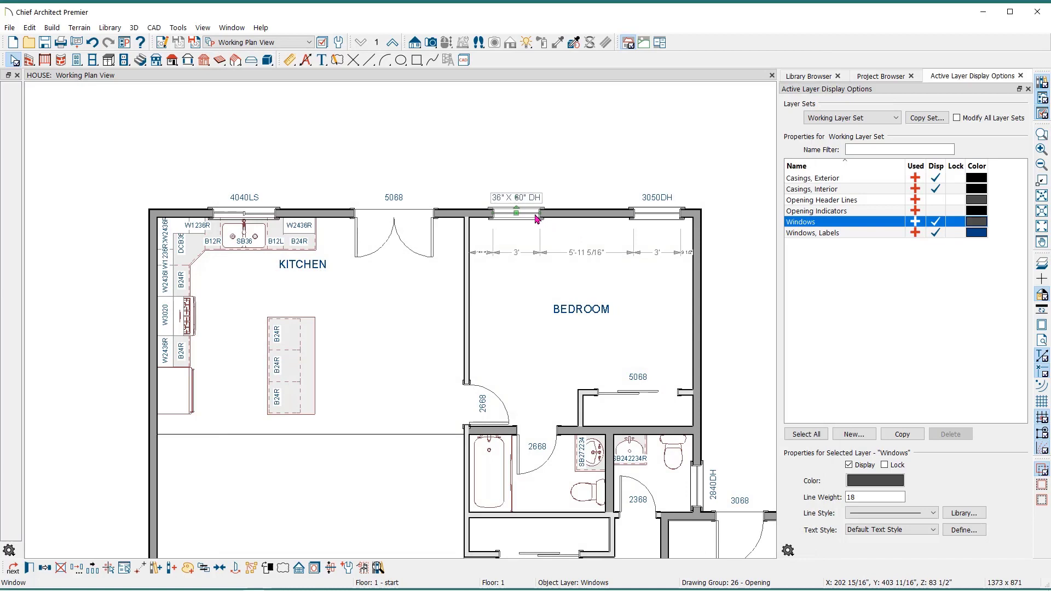
drag(539, 215, 571, 216)
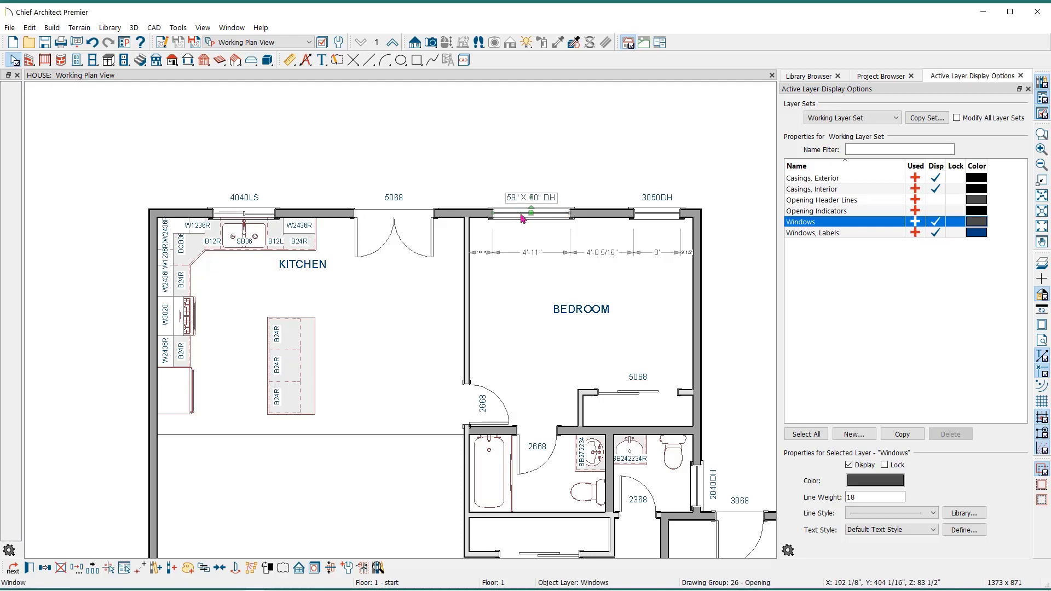
double_click(522, 218)
click(457, 77)
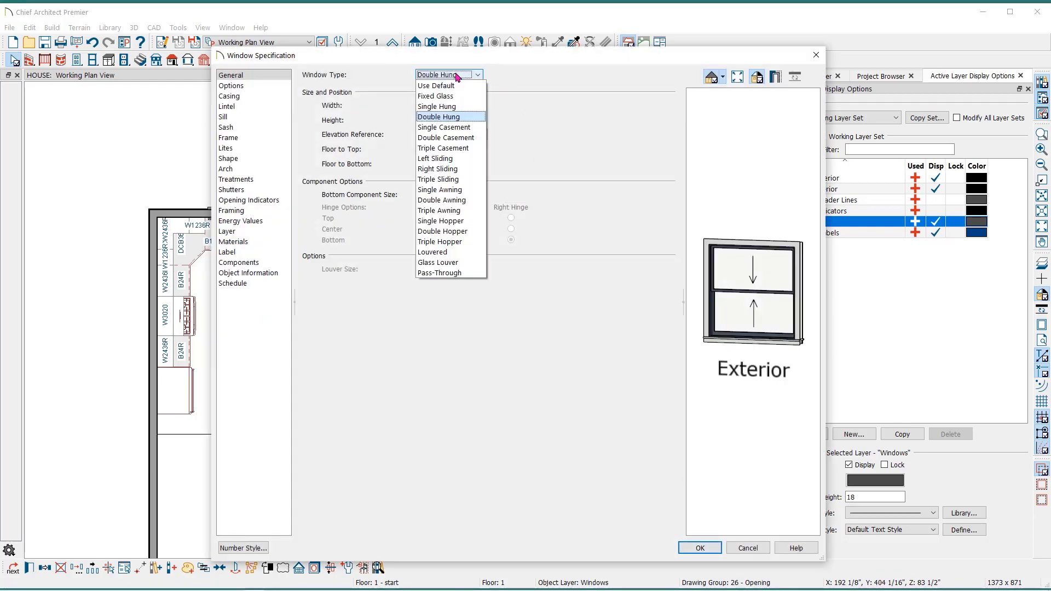
click(438, 158)
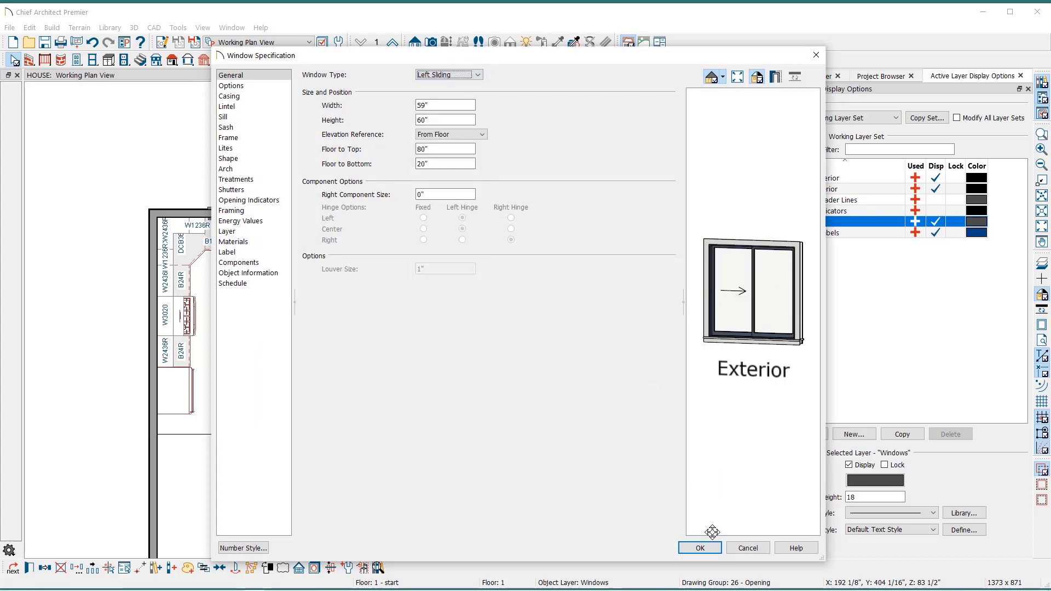
click(699, 547)
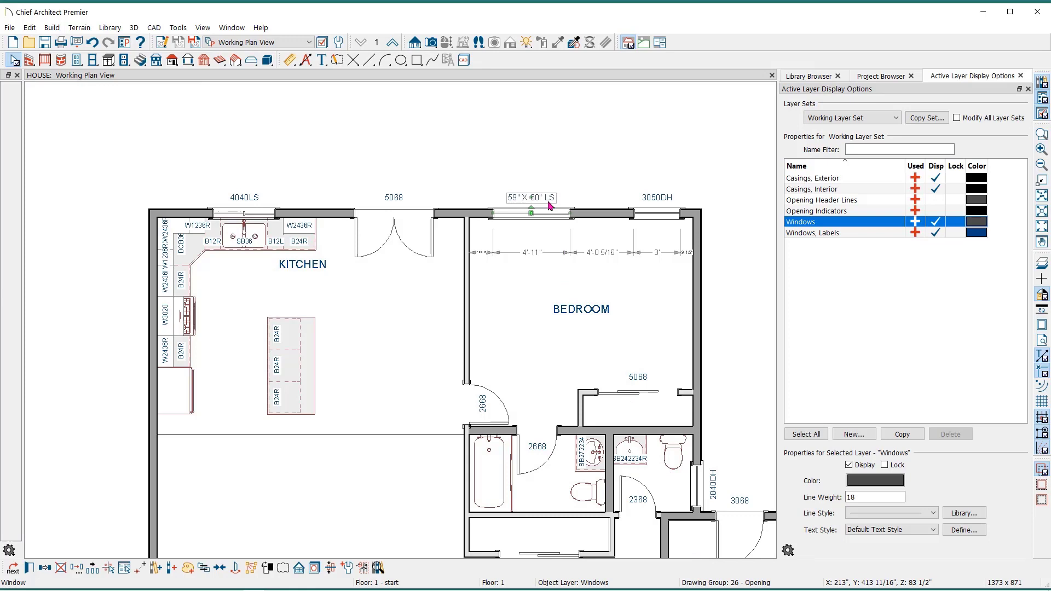
click(559, 196)
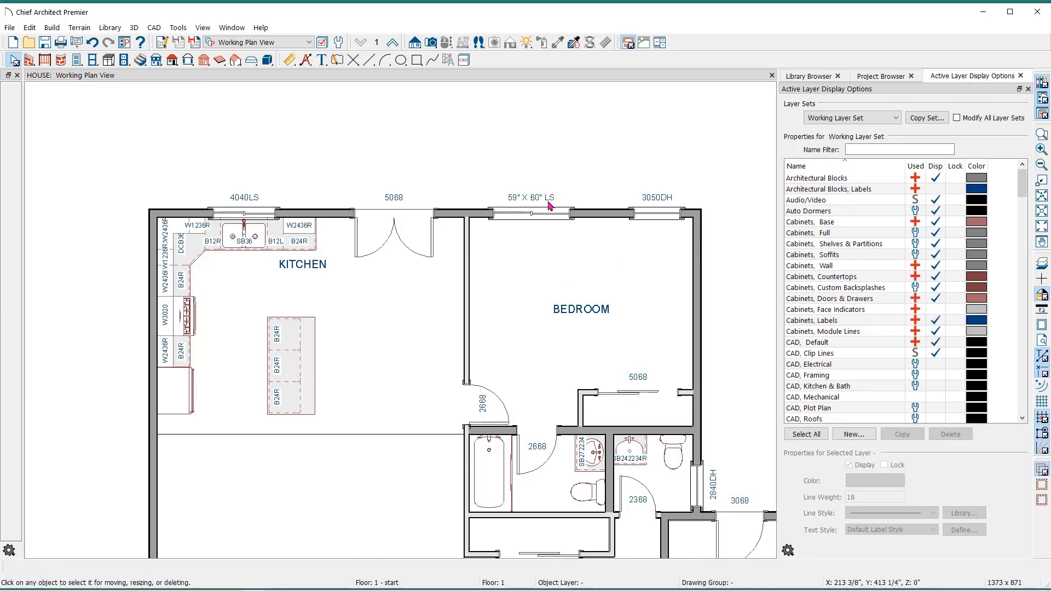
click(373, 291)
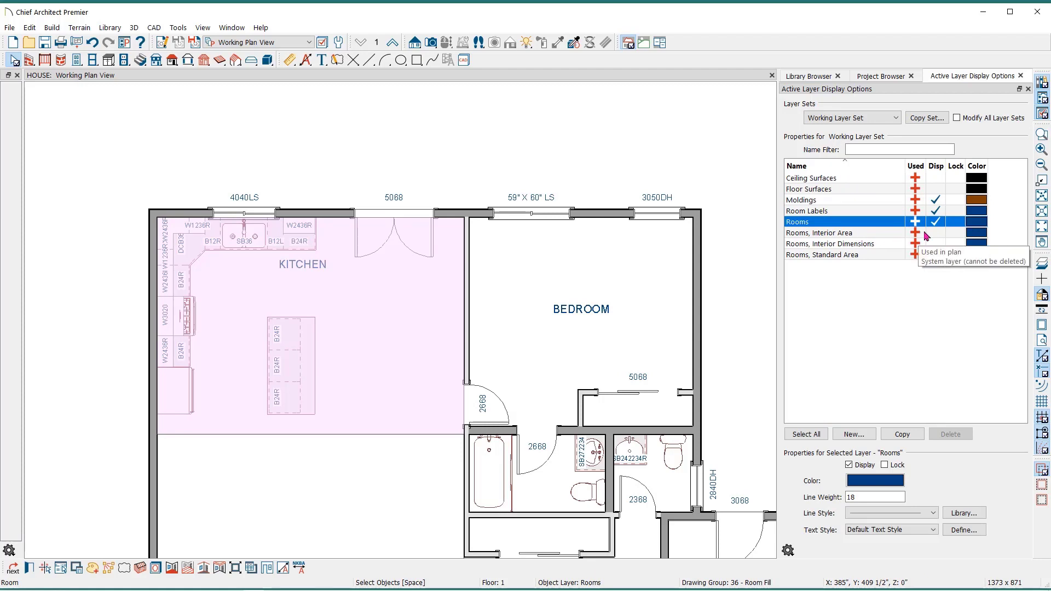
click(934, 235)
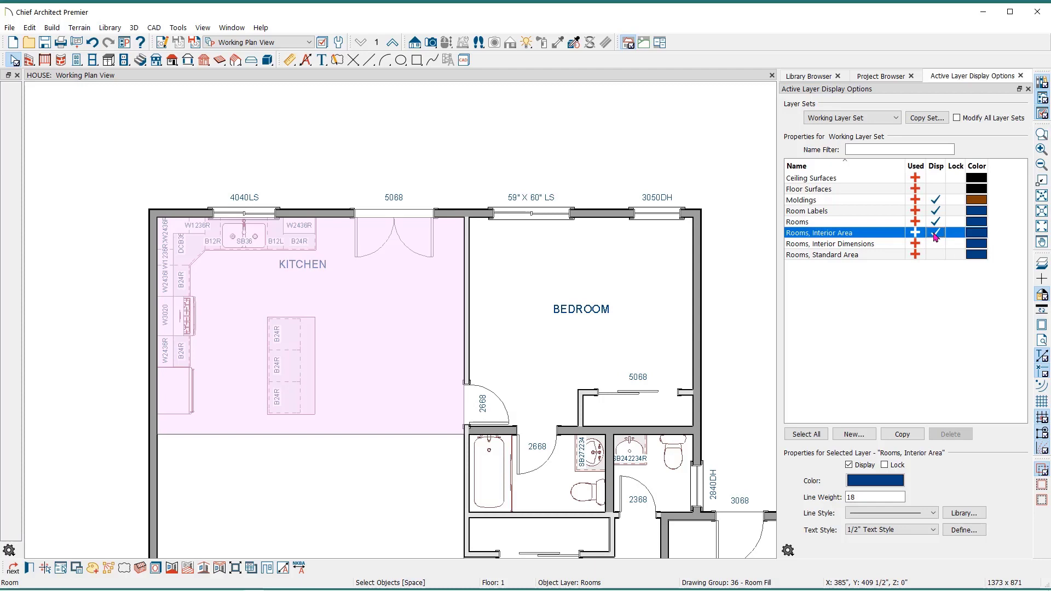
click(934, 245)
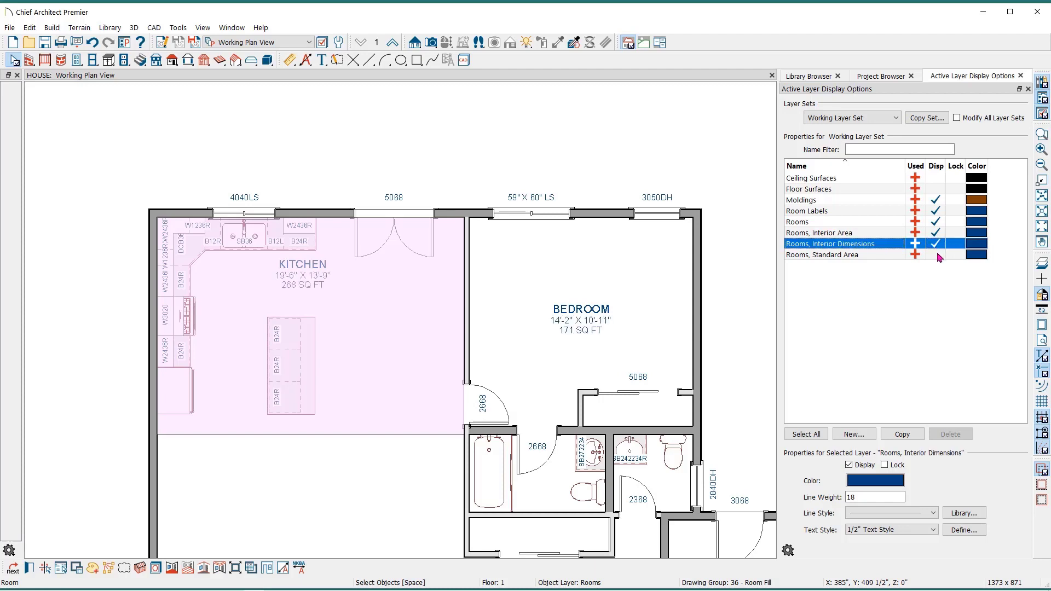
click(936, 255)
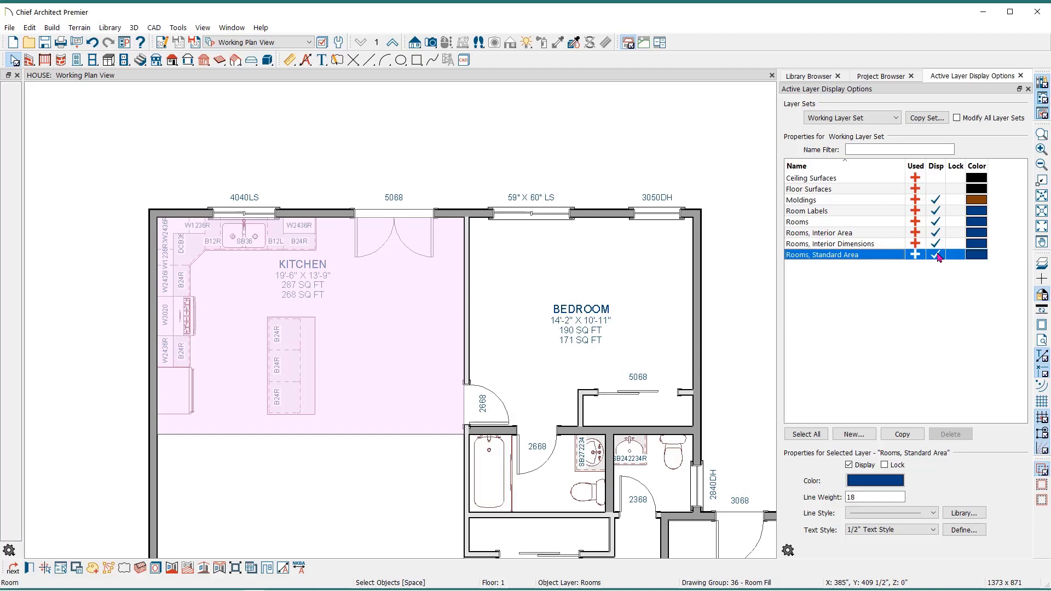
click(935, 233)
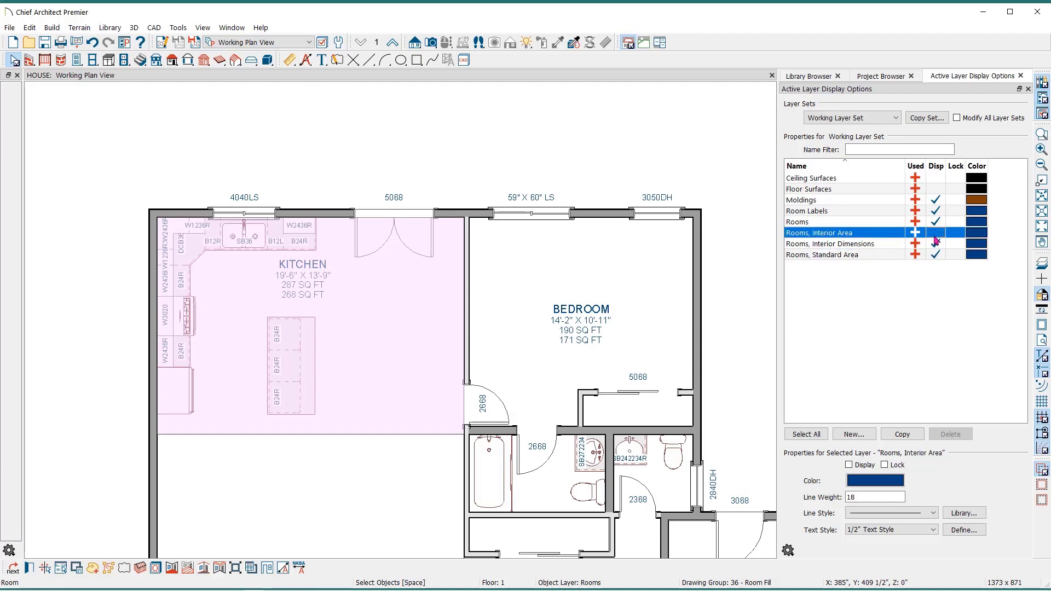
click(936, 244)
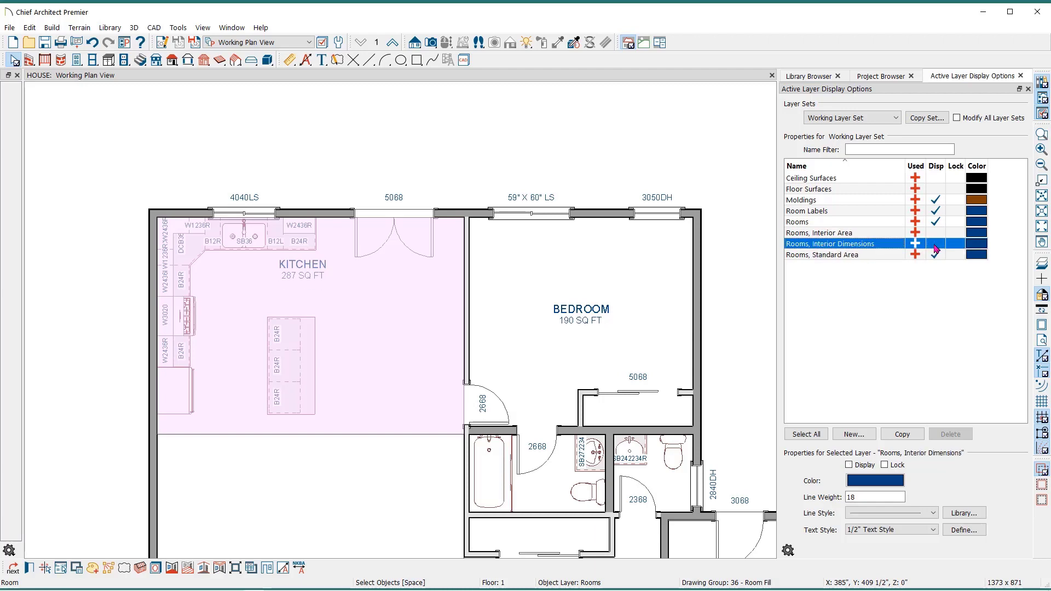
click(934, 236)
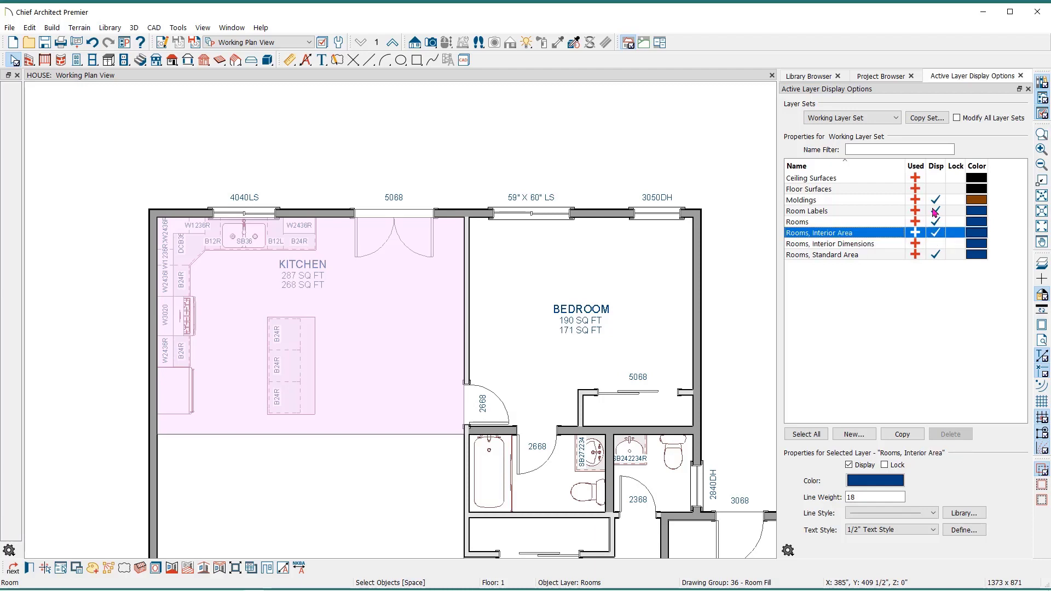
click(934, 213)
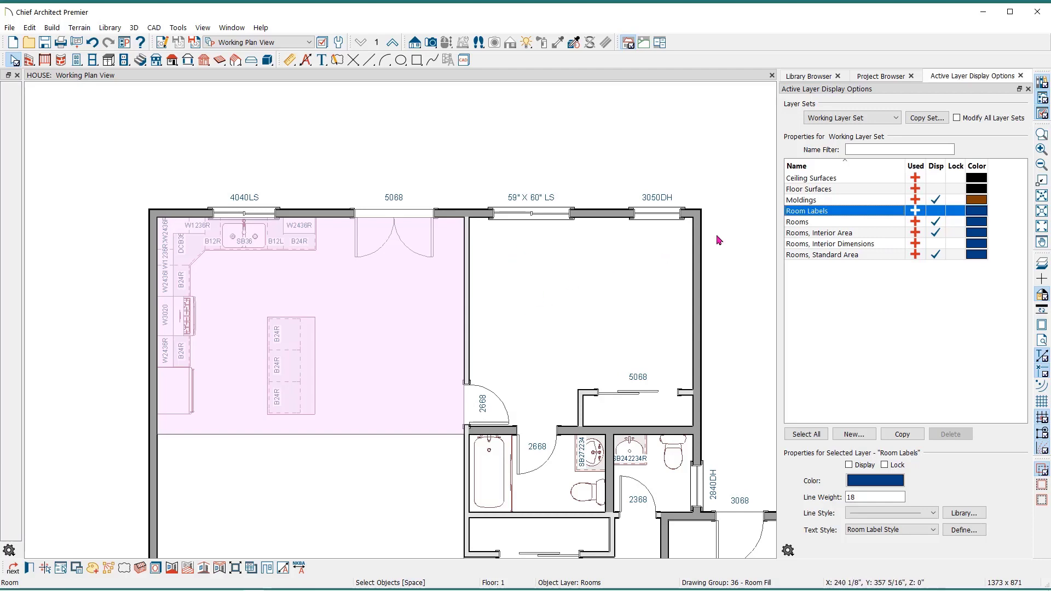
click(935, 212)
click(935, 233)
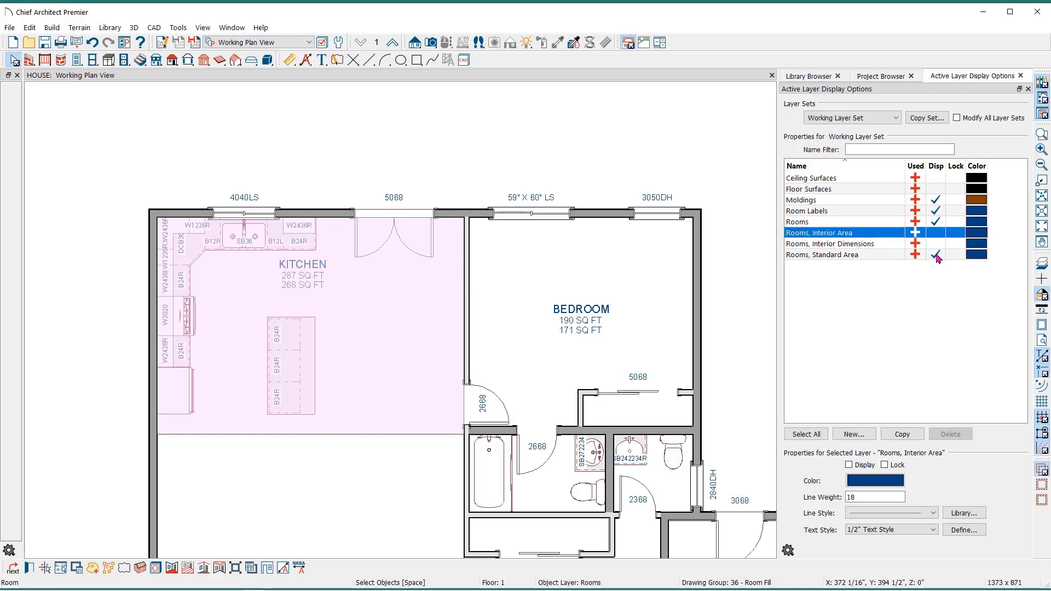
click(935, 255)
key(Escape)
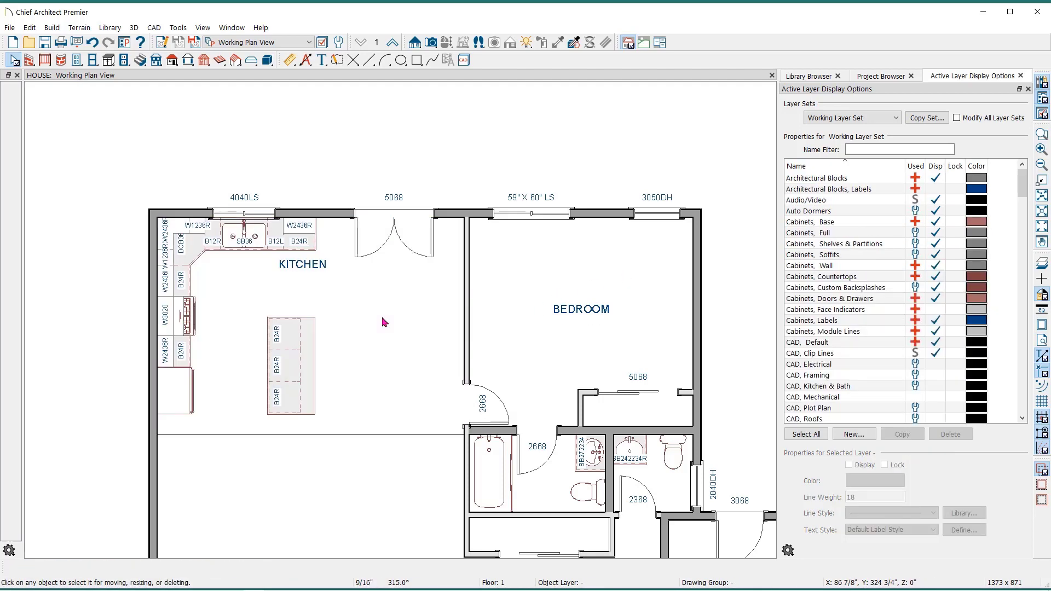
click(310, 268)
double_click(310, 269)
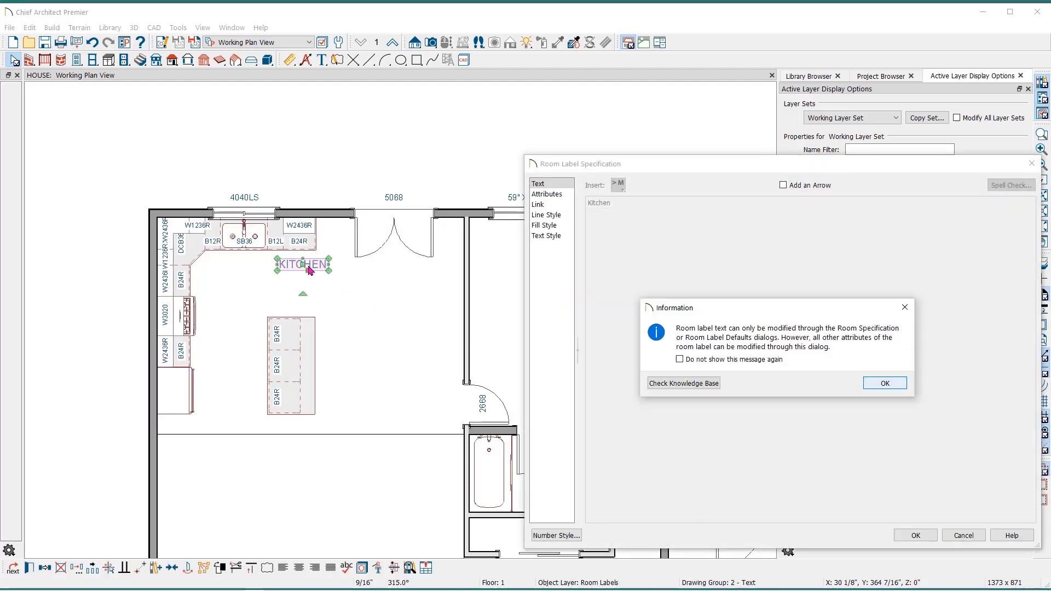
key(Return)
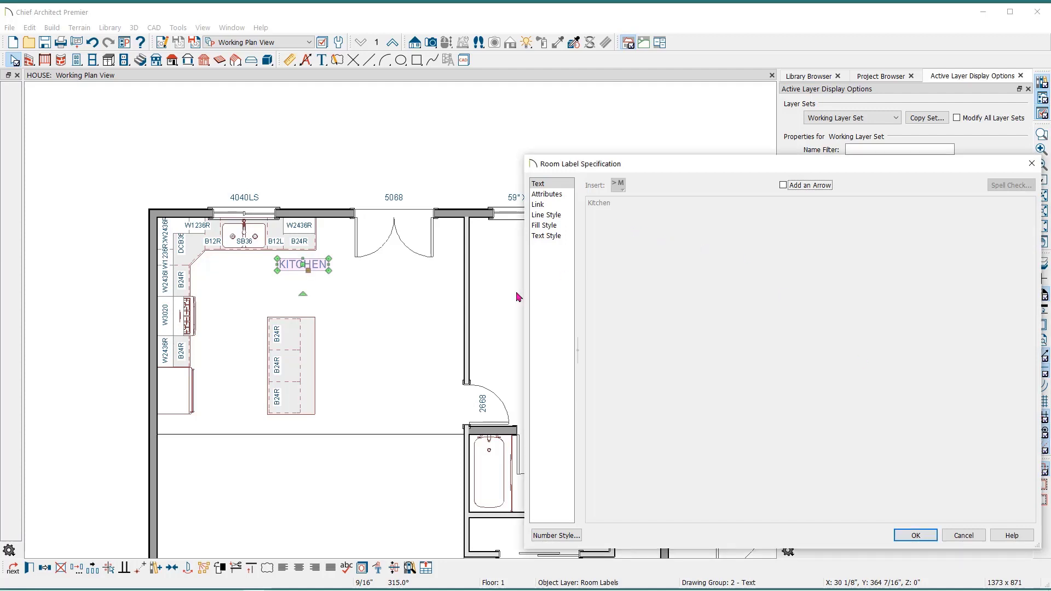
click(922, 535)
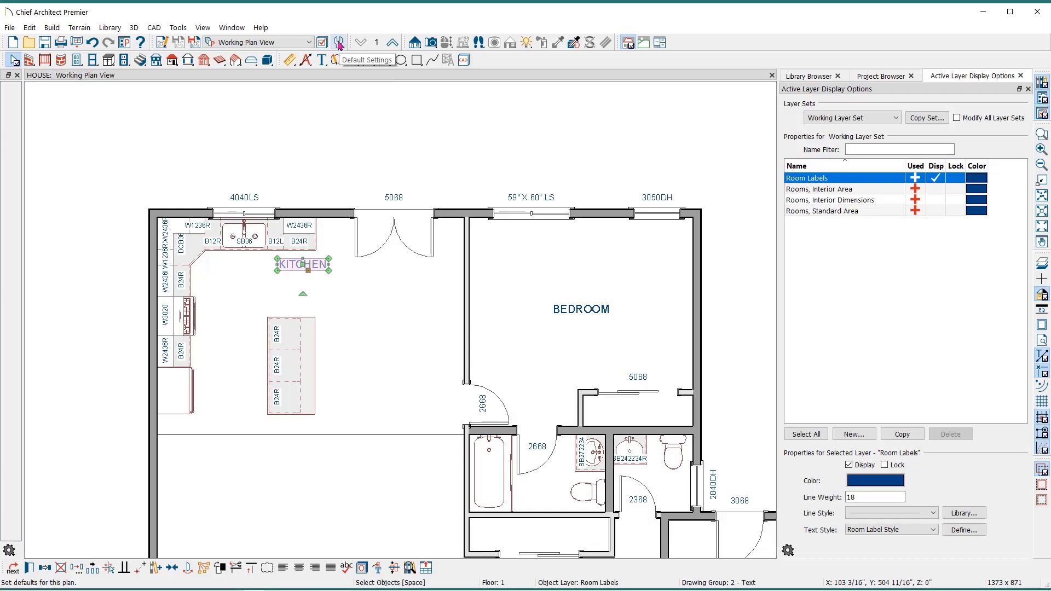
click(338, 42)
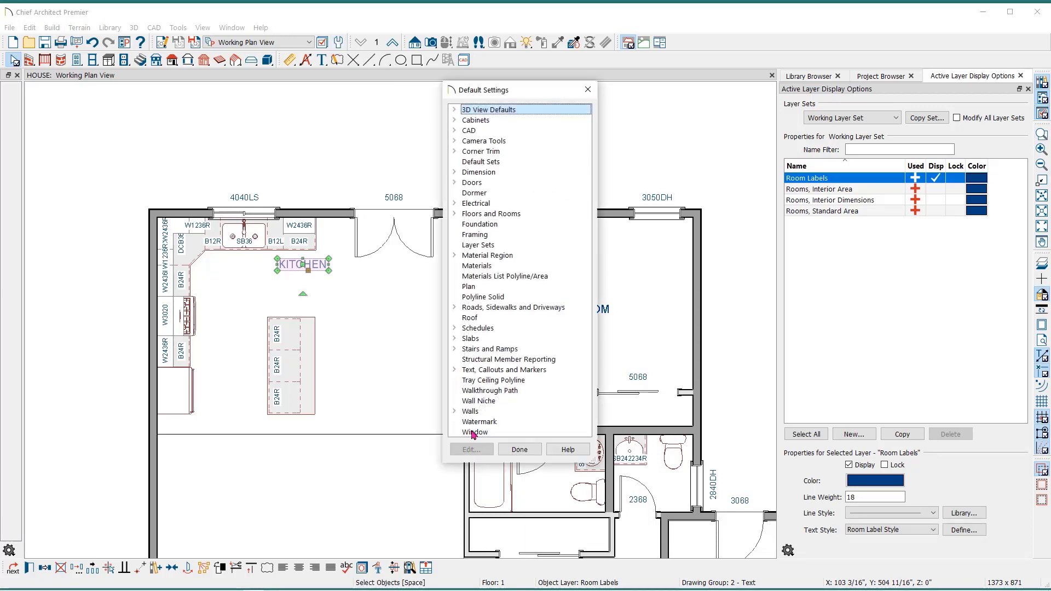
click(454, 213)
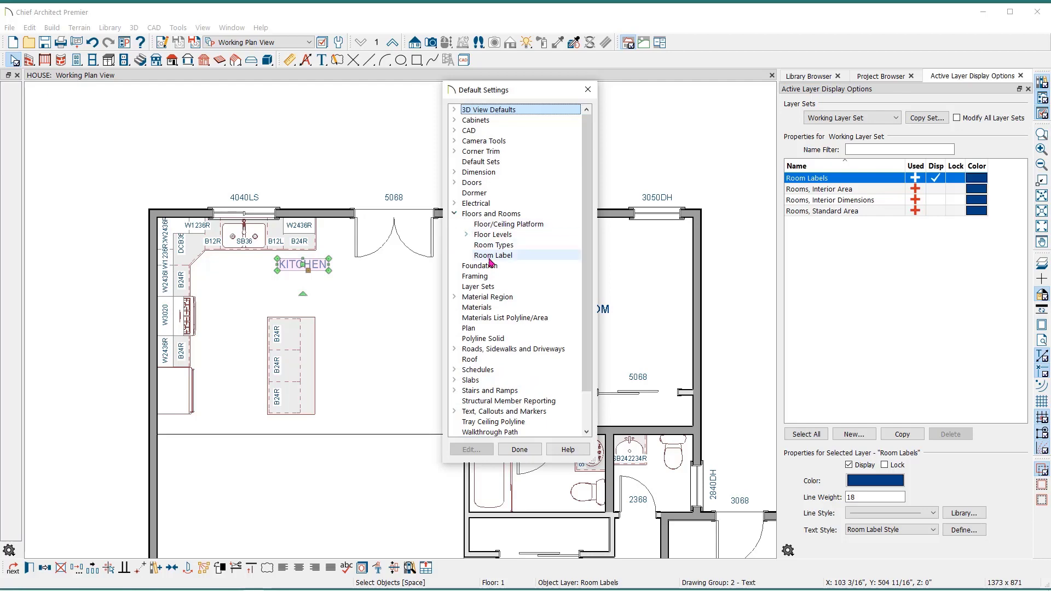
double_click(491, 256)
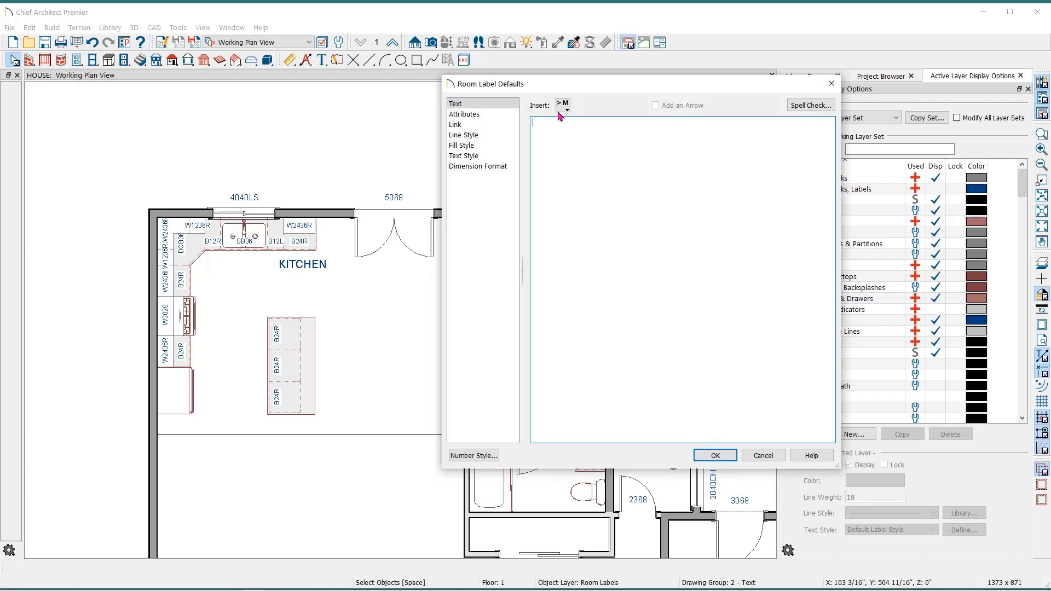
click(565, 107)
click(717, 456)
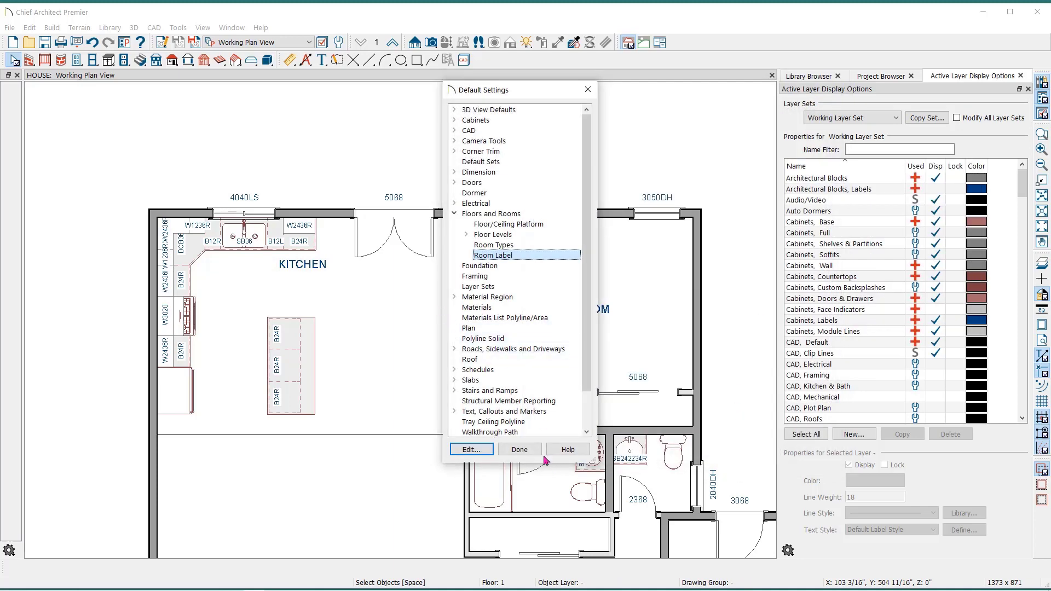
click(533, 450)
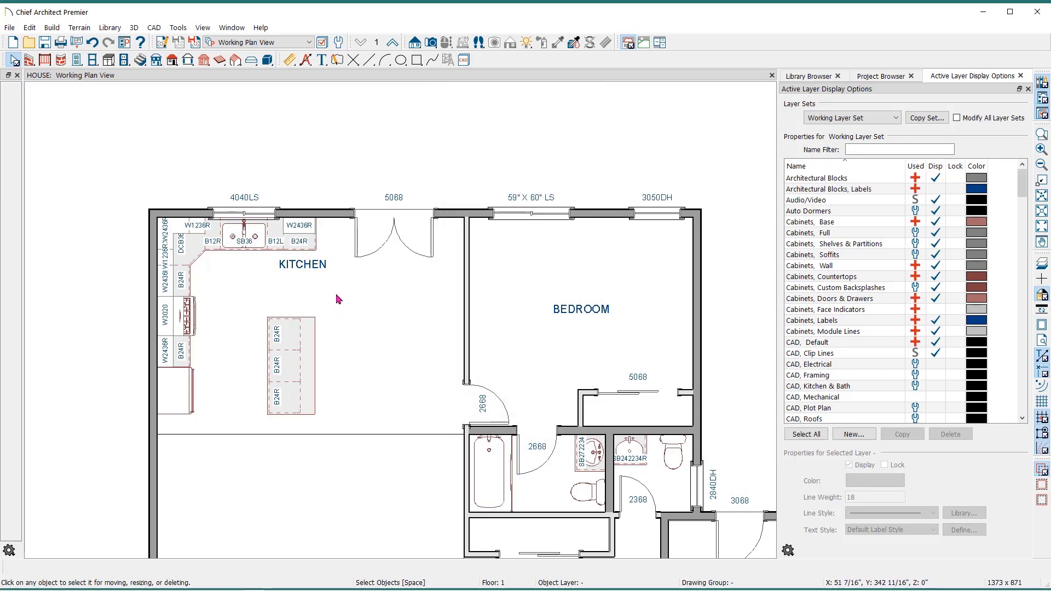
Toggle the kitchen's room label off and on so it shows the 109 1/8" ceiling height
click(374, 303)
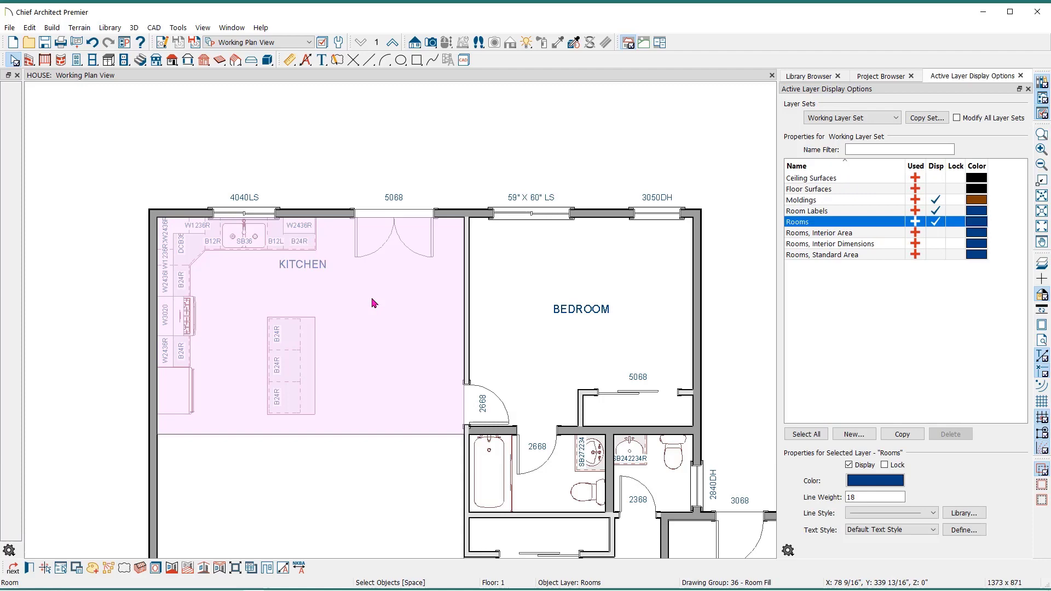
double_click(374, 303)
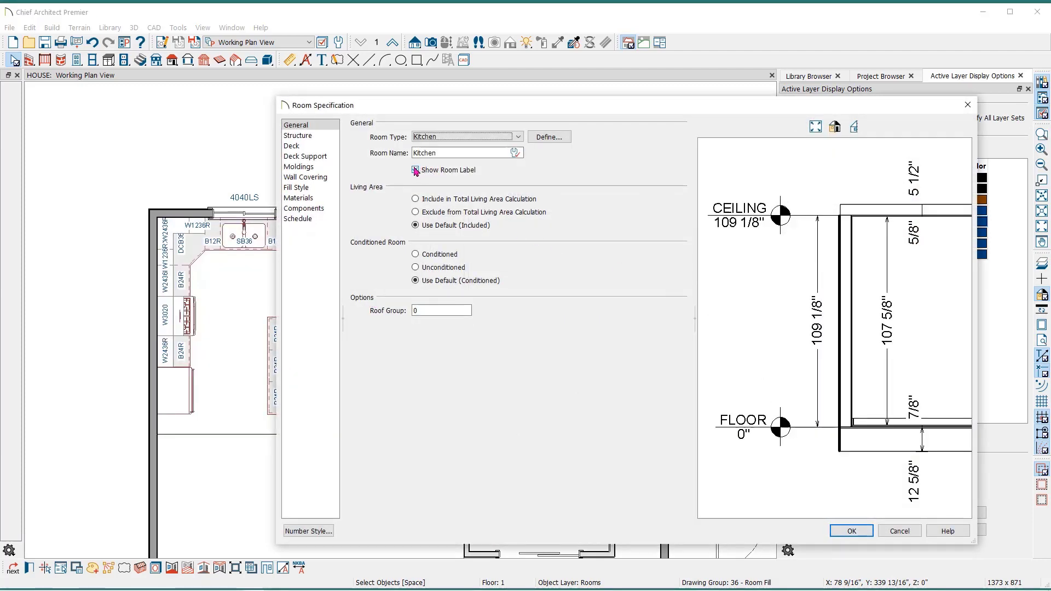
click(415, 171)
click(415, 170)
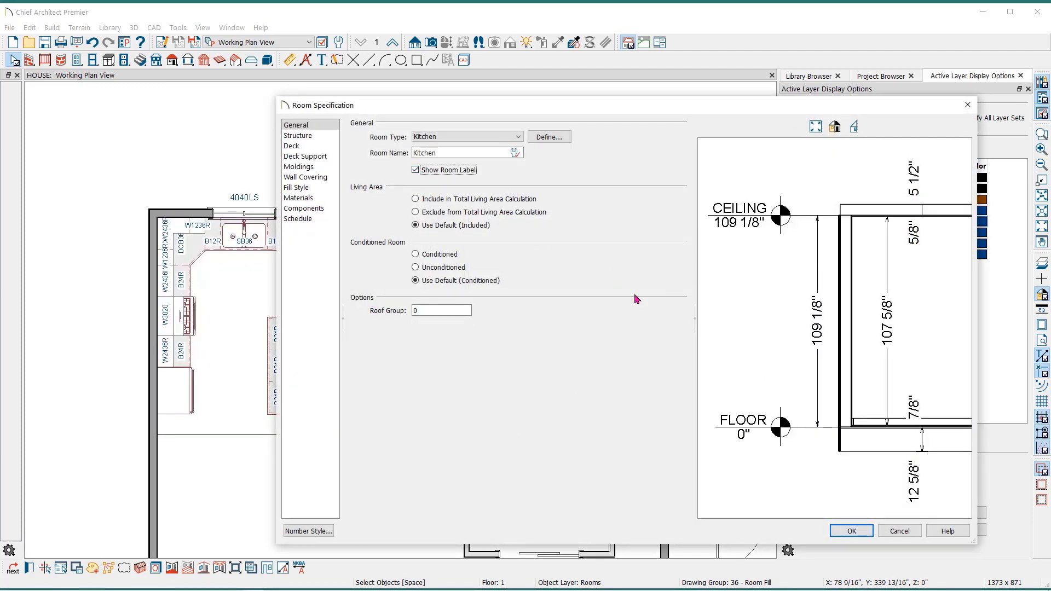
click(846, 531)
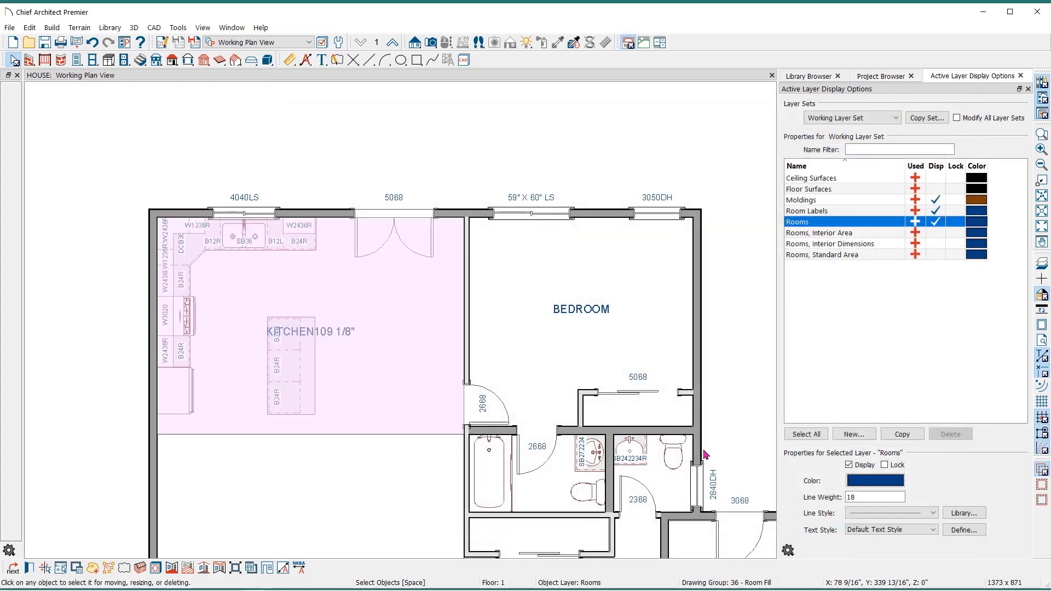
Move the kitchen room label up above the island
click(313, 332)
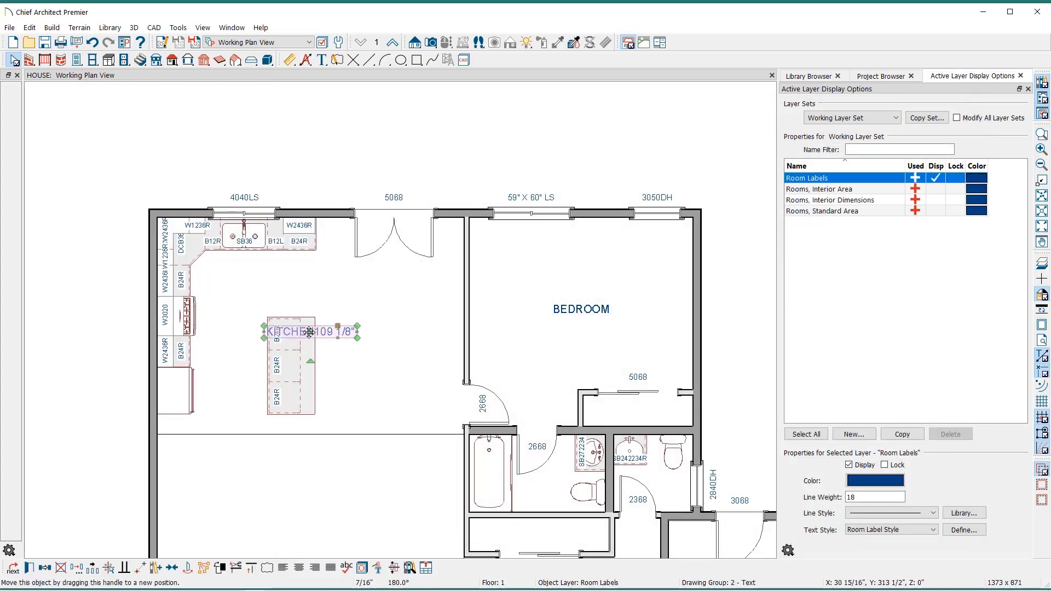
drag(314, 332, 313, 276)
click(383, 296)
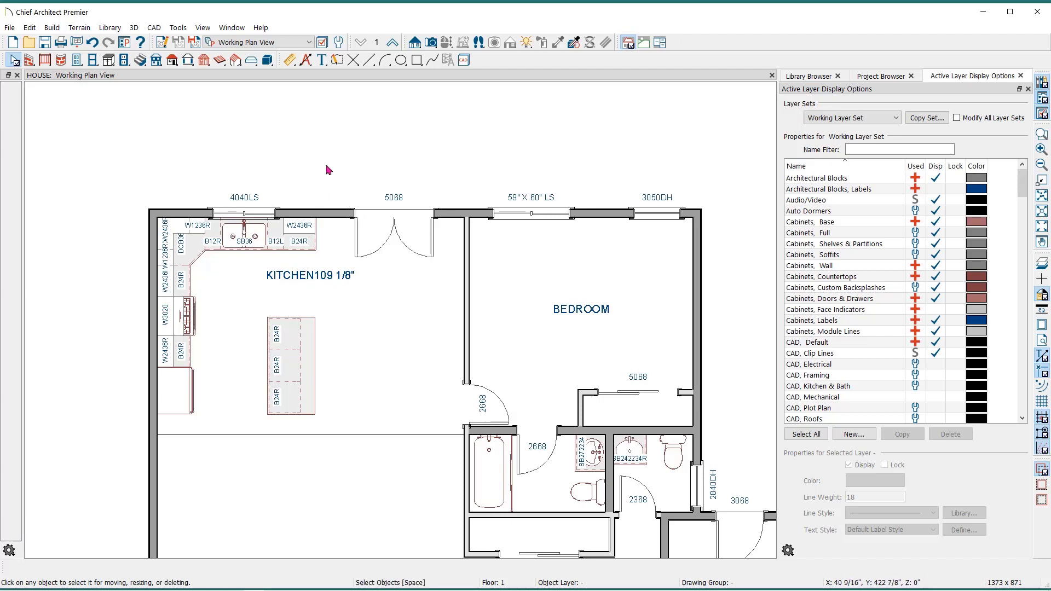
In the Room Label defaults, add a 'CEILING HEIGHT:' line before the %room.height.ceiling% macro
click(339, 41)
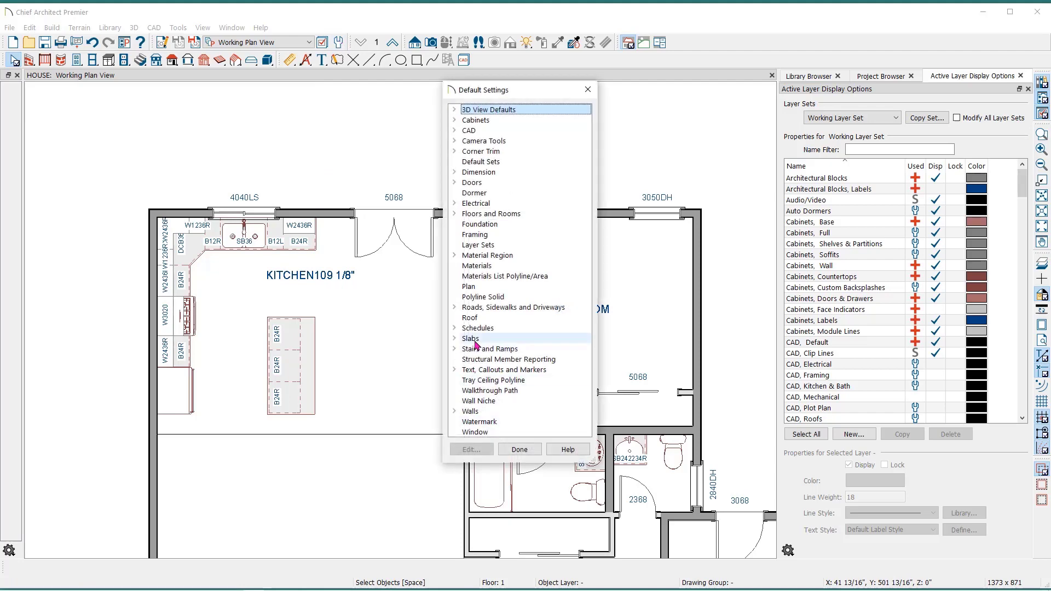
click(454, 213)
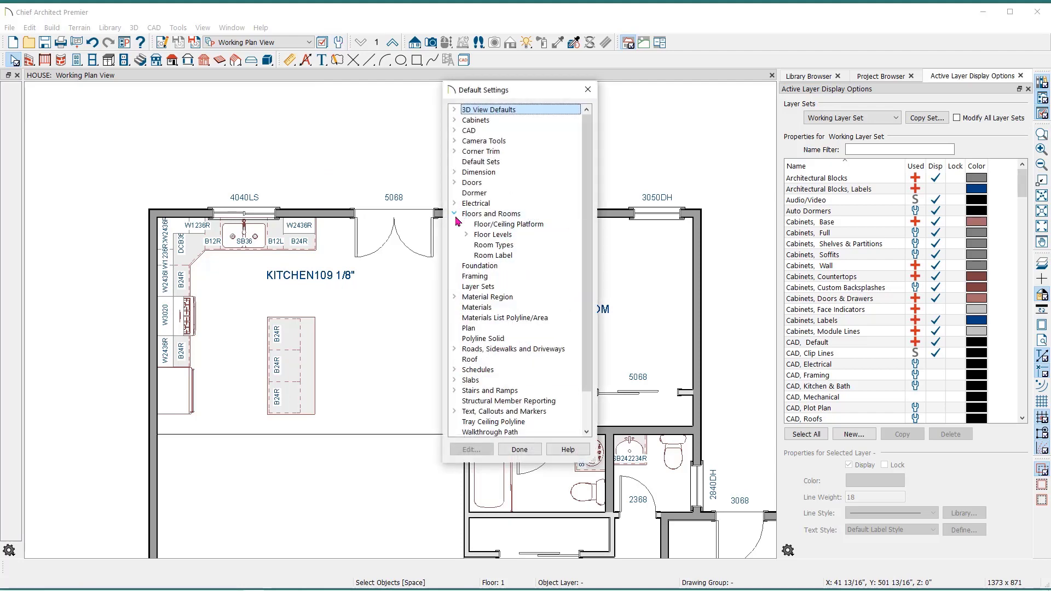
click(482, 255)
double_click(482, 256)
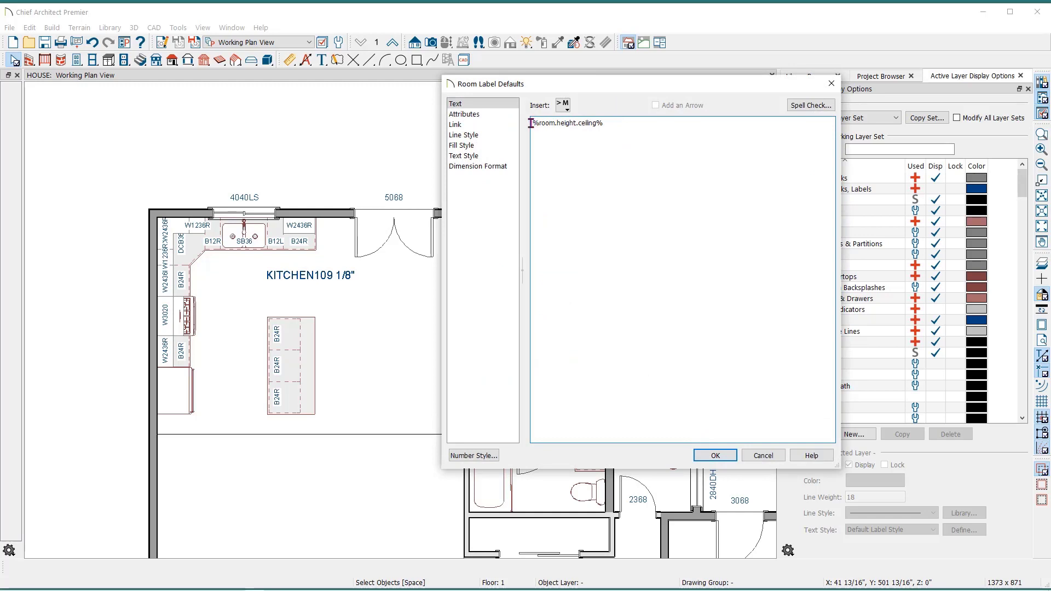
key(Return)
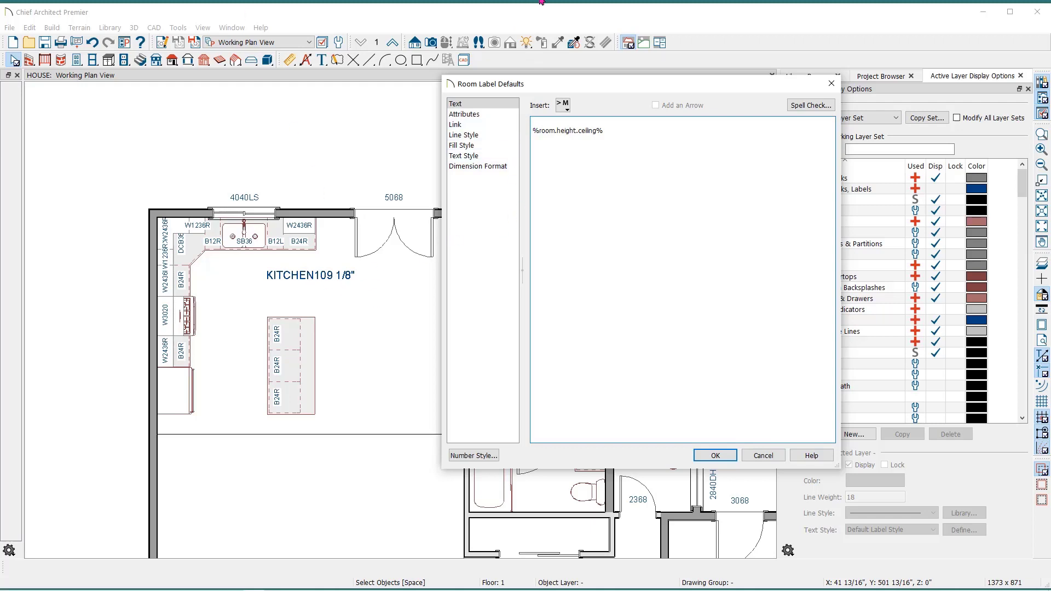
text(CEILING )
text(HEIGHT:)
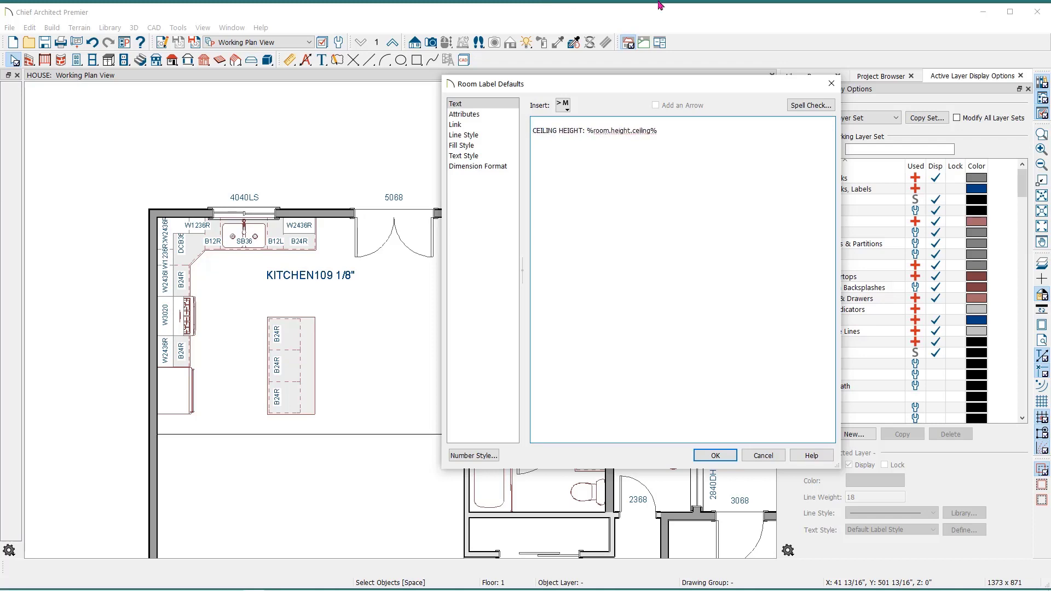
click(664, 132)
click(715, 455)
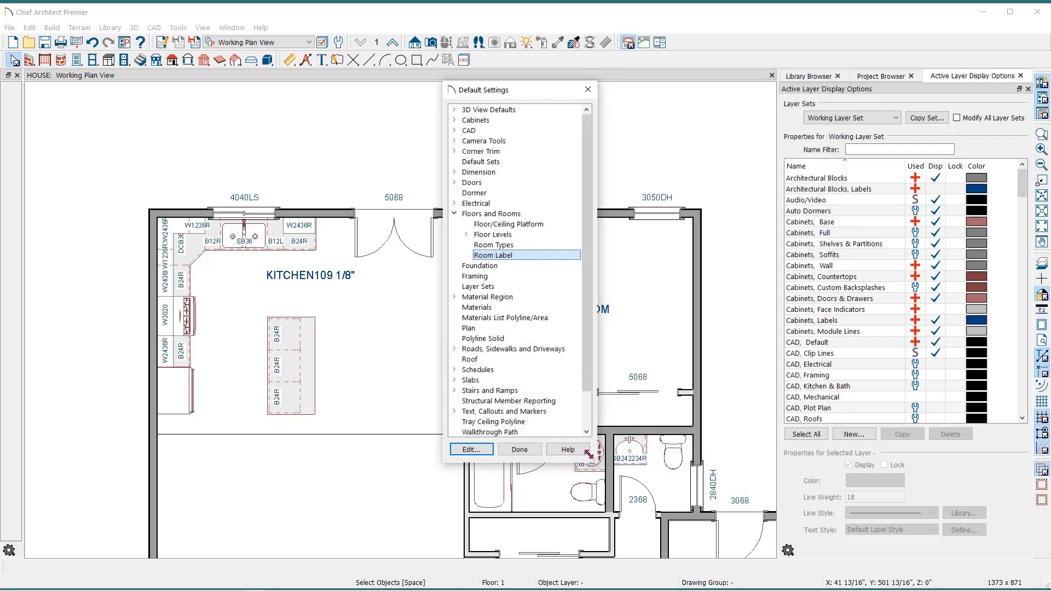
click(518, 450)
Refresh the kitchen and bedroom labels to show CEILING HEIGHT: 109 1/8" AFF
click(380, 323)
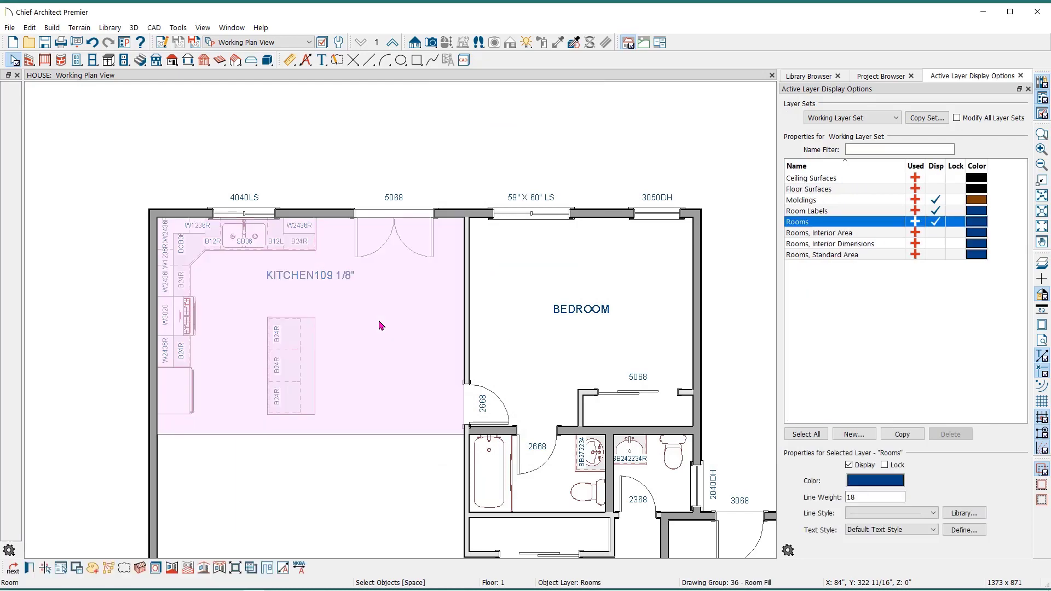
double_click(377, 320)
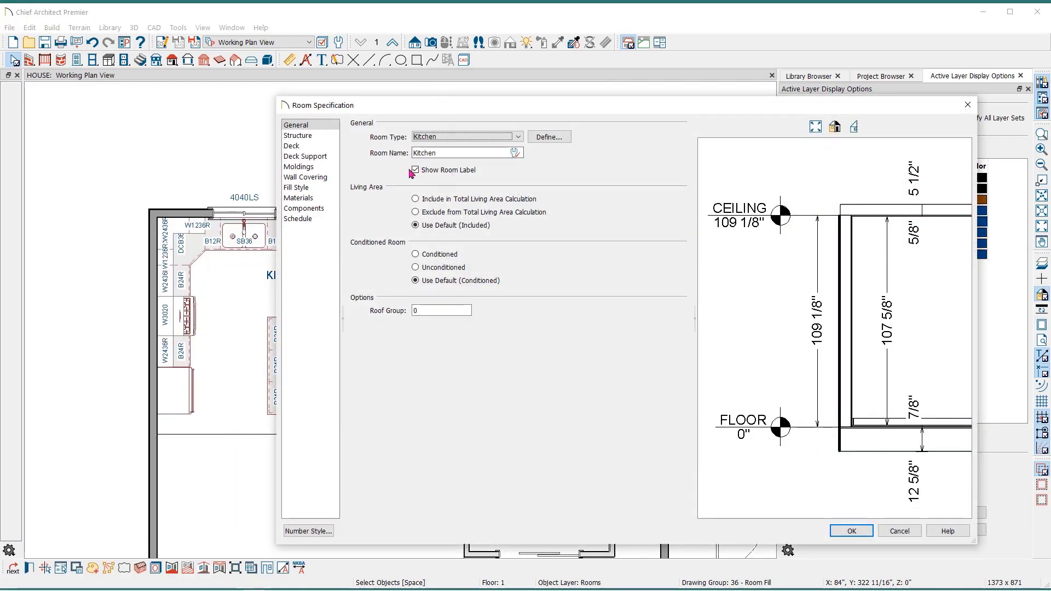
click(850, 531)
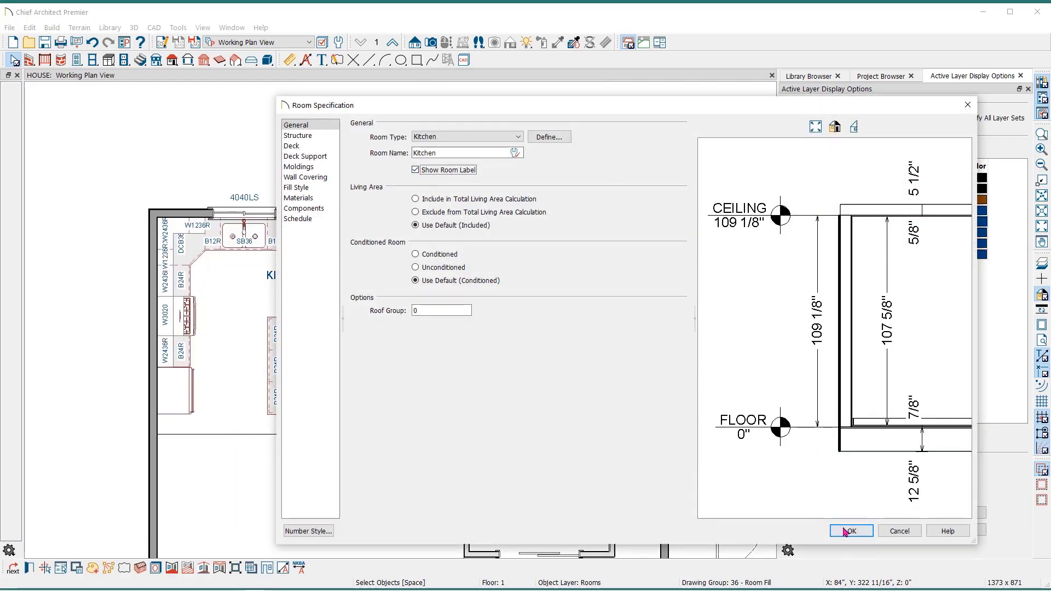
click(615, 249)
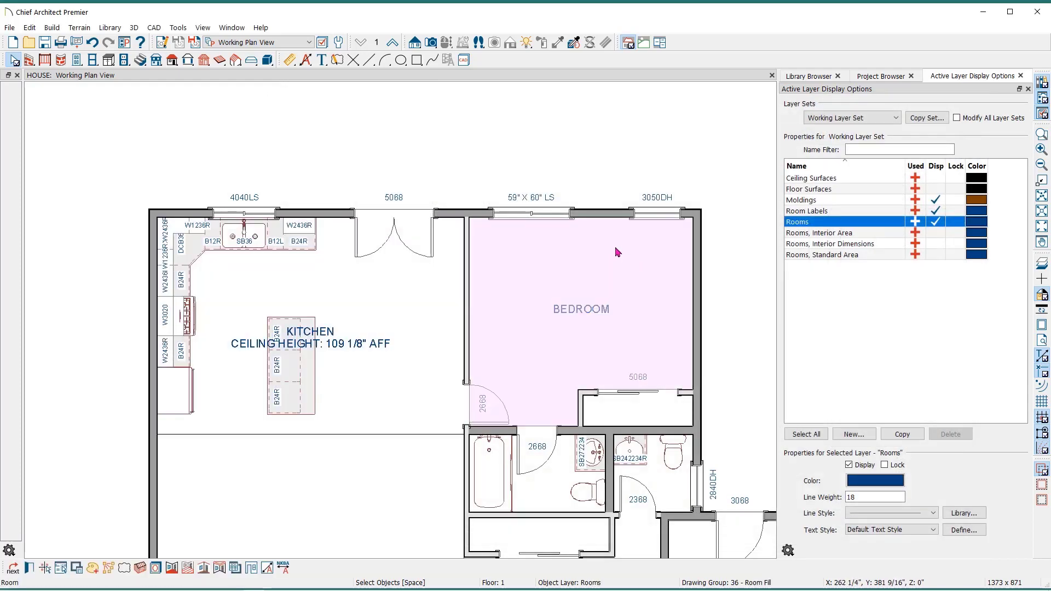
double_click(615, 249)
key(Tab)
key(Tab)
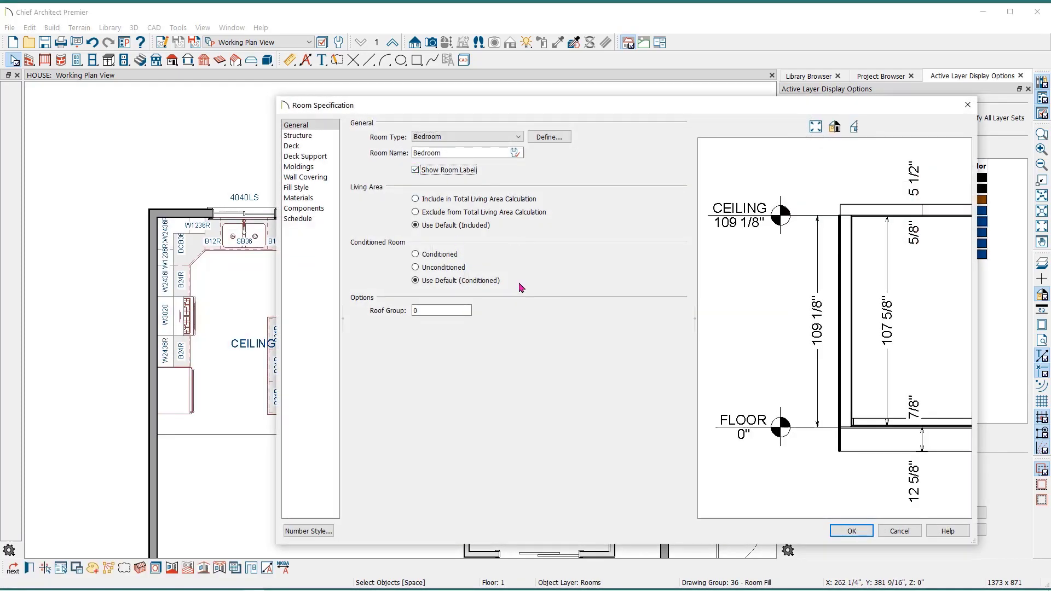
click(846, 532)
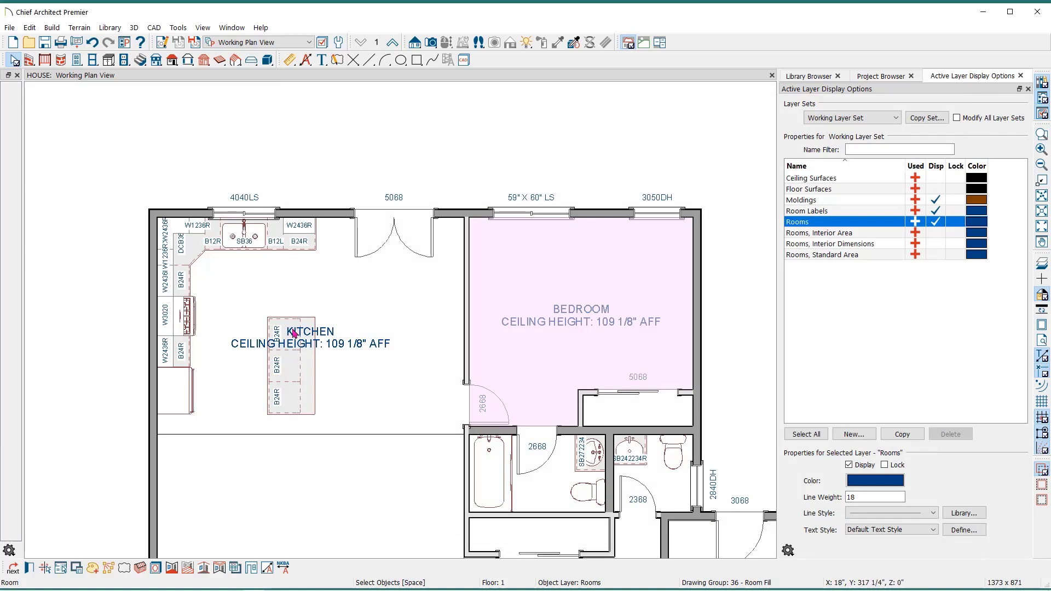
Move the kitchen label up above the island and deselect it
click(336, 344)
drag(336, 344, 336, 290)
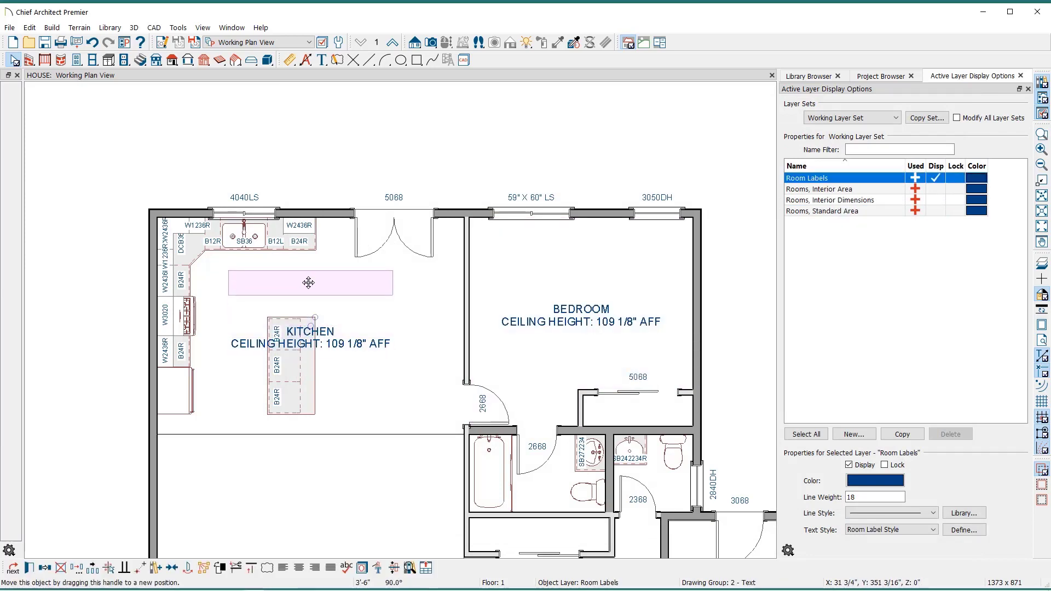
key(Escape)
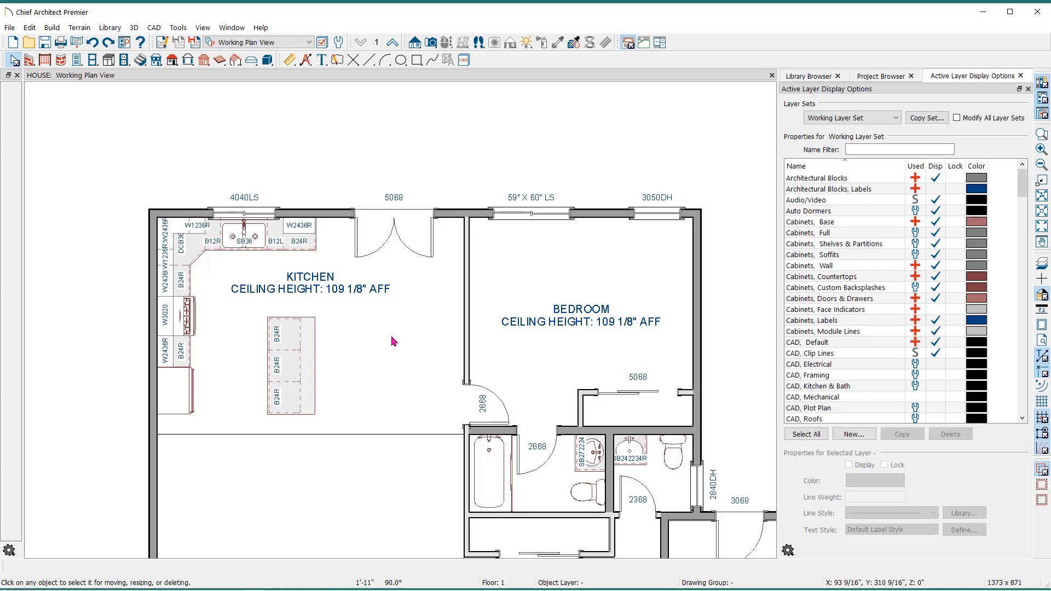
Select the kitchen room and pick the Room Labels layer in the layer display options
click(398, 357)
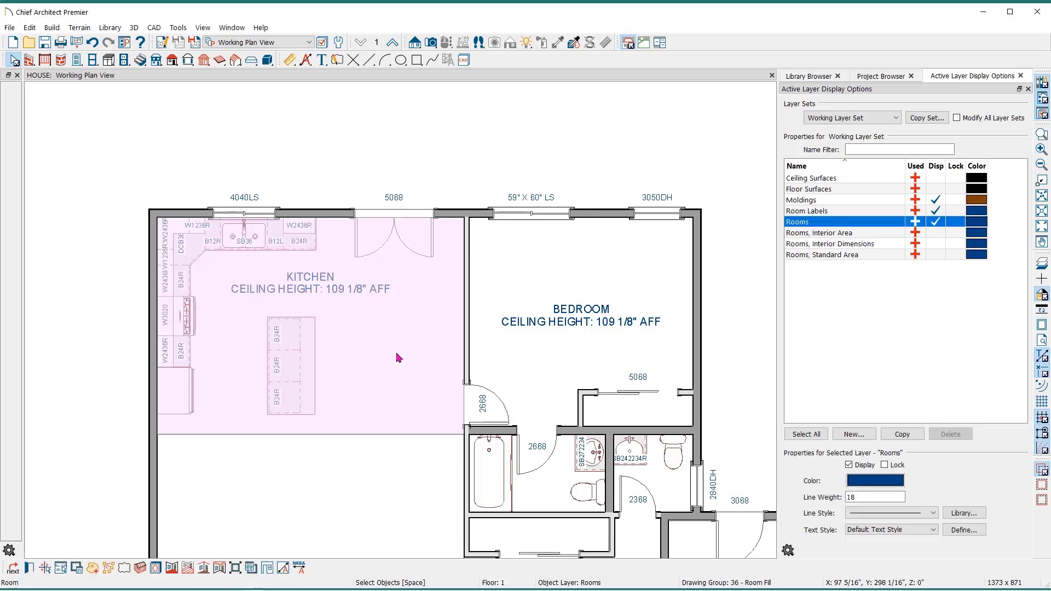
click(837, 214)
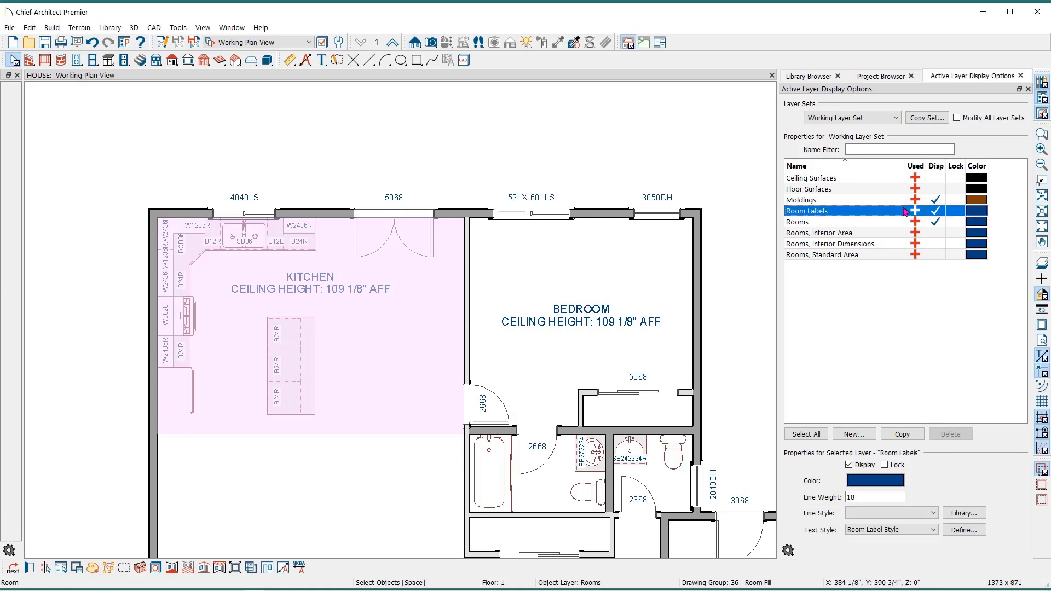